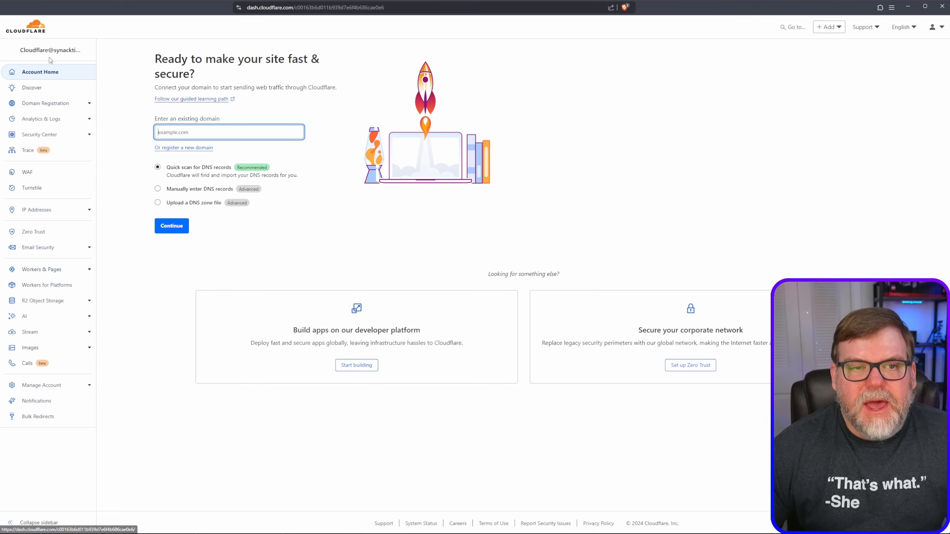
# Add the existing domain synhow.com to the account, using the quick scan for DNS records.
pyautogui.click(43, 28)
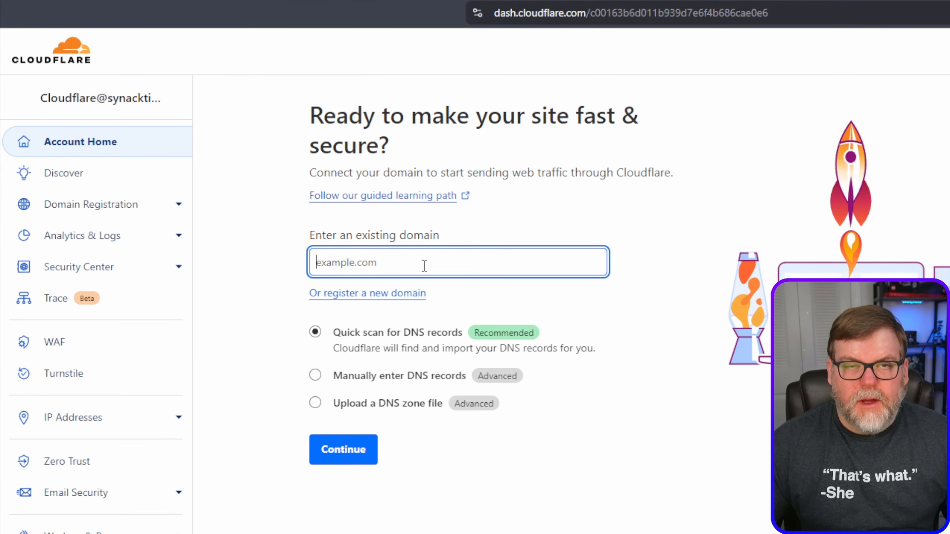
pyautogui.write('sy')
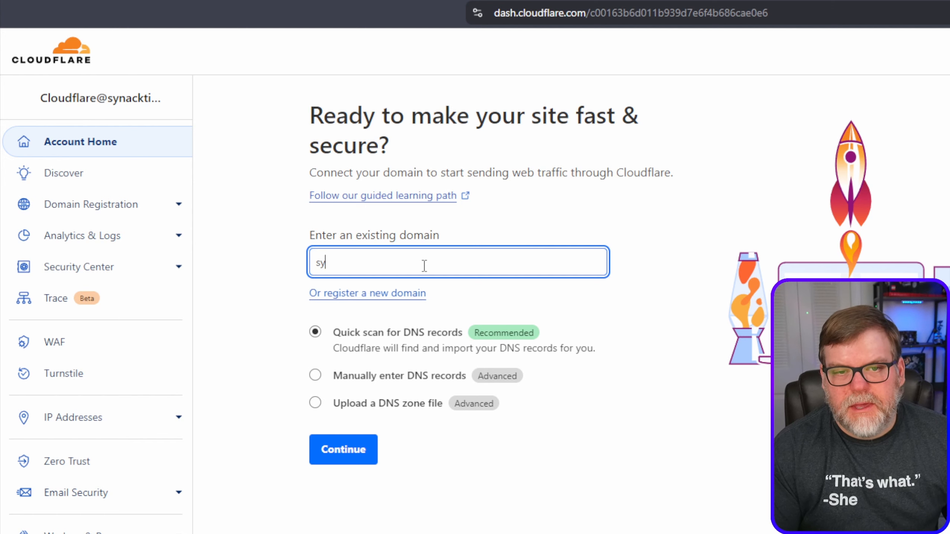
pyautogui.write('nhow.com')
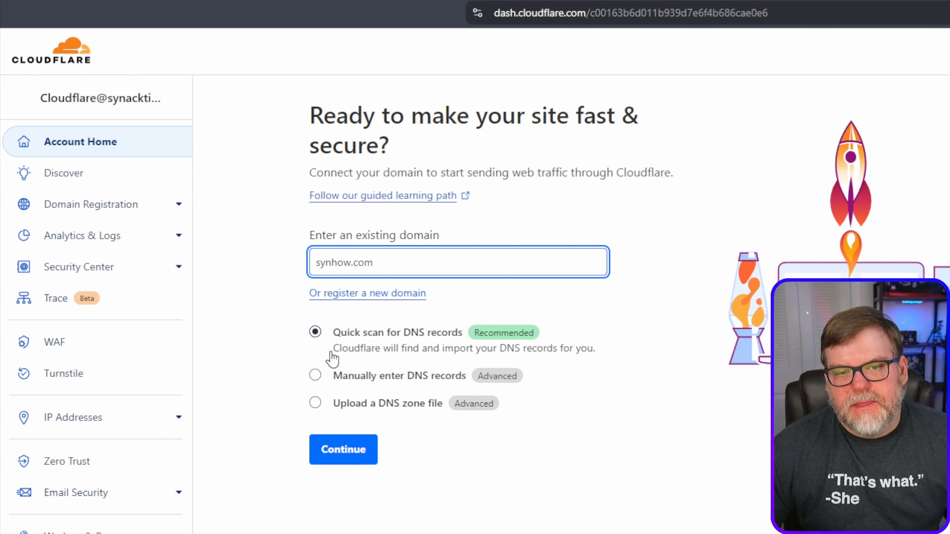
pyautogui.click(353, 450)
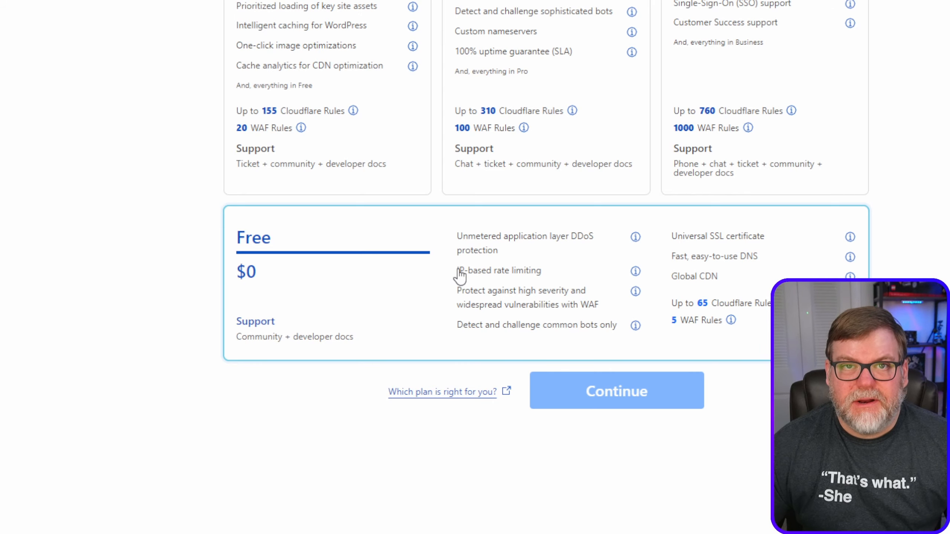
# Choose the Free plan for synhow.com and accept the scanned DNS records to continue to activation.
pyautogui.click(418, 250)
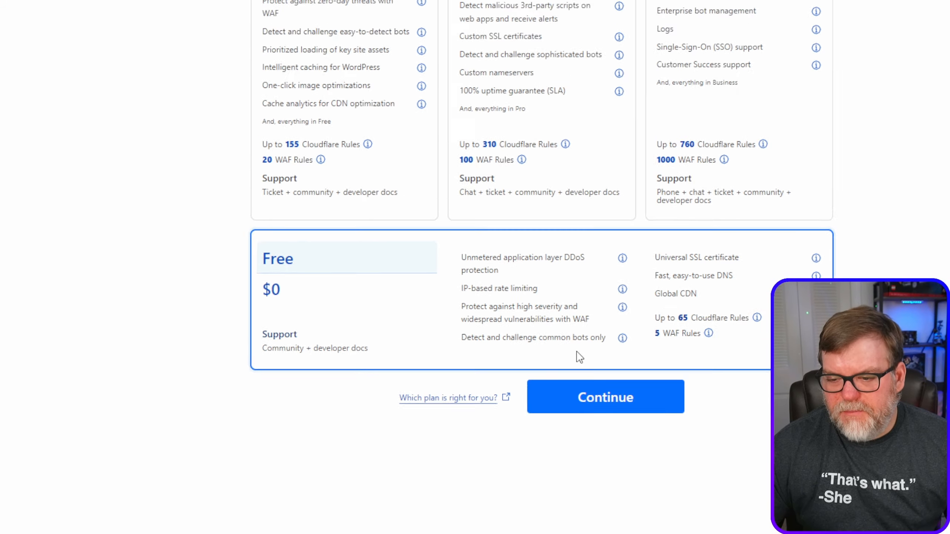
pyautogui.click(617, 401)
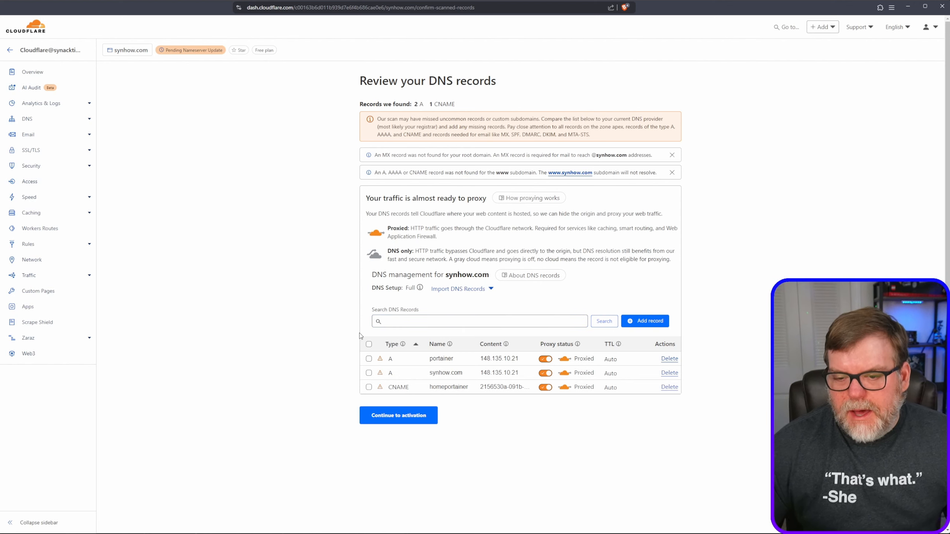
pyautogui.click(400, 418)
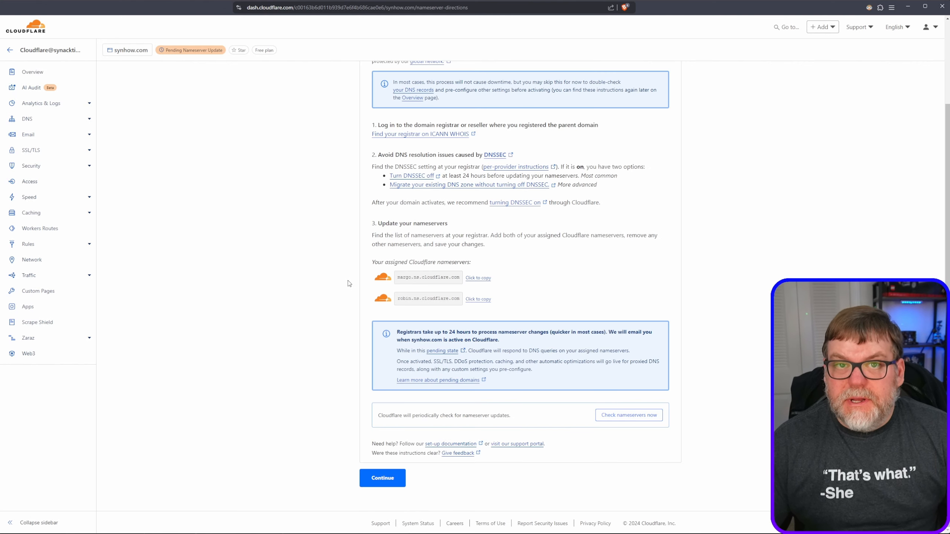
# Copy the assigned nameserver margo.ns.cloudflare.com, switch synhow.com at Namecheap to Custom DNS, and enter it as the first nameserver.
pyautogui.click(471, 278)
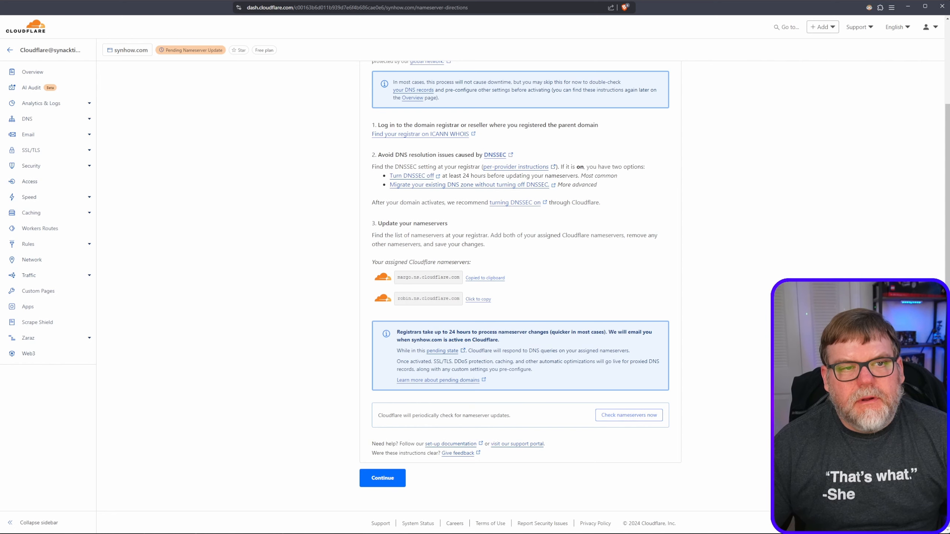
pyautogui.hotkey('ctrl', 'Tab')
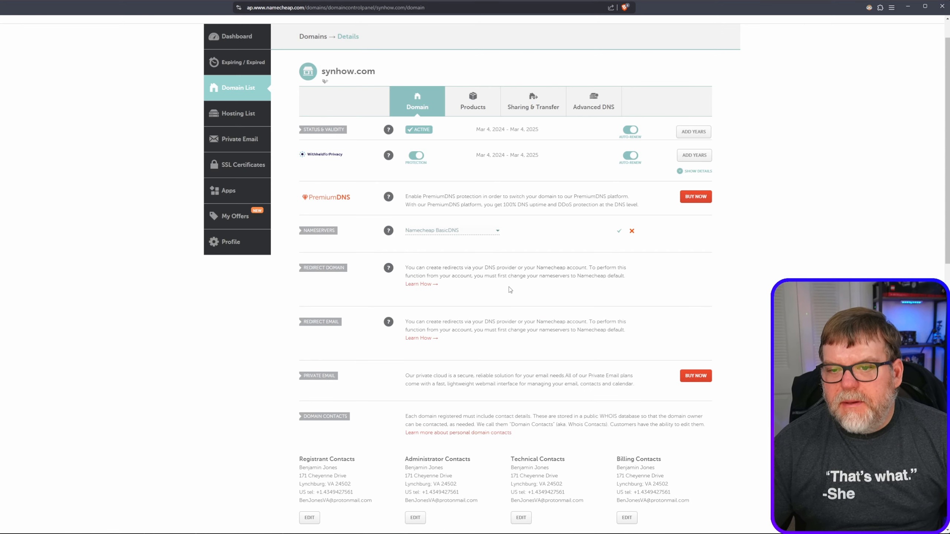
pyautogui.click(463, 231)
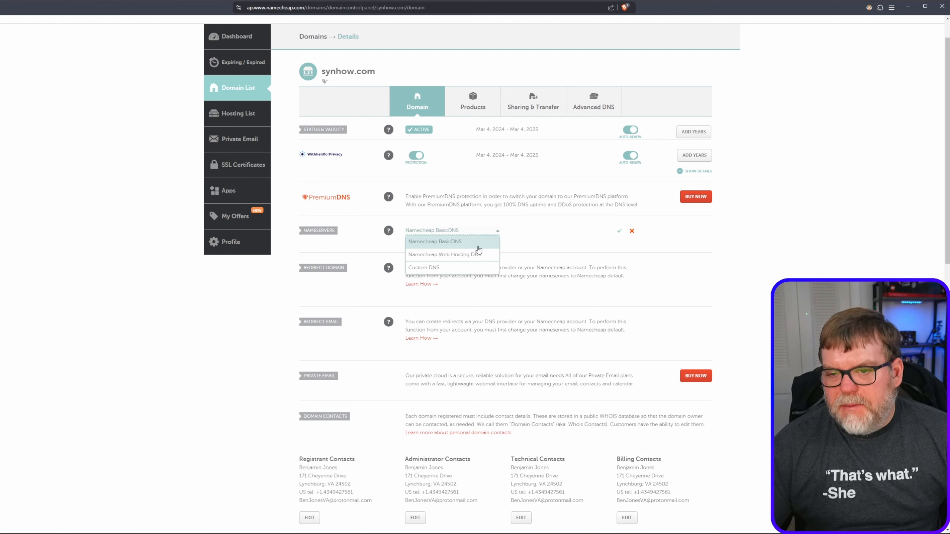
pyautogui.click(435, 268)
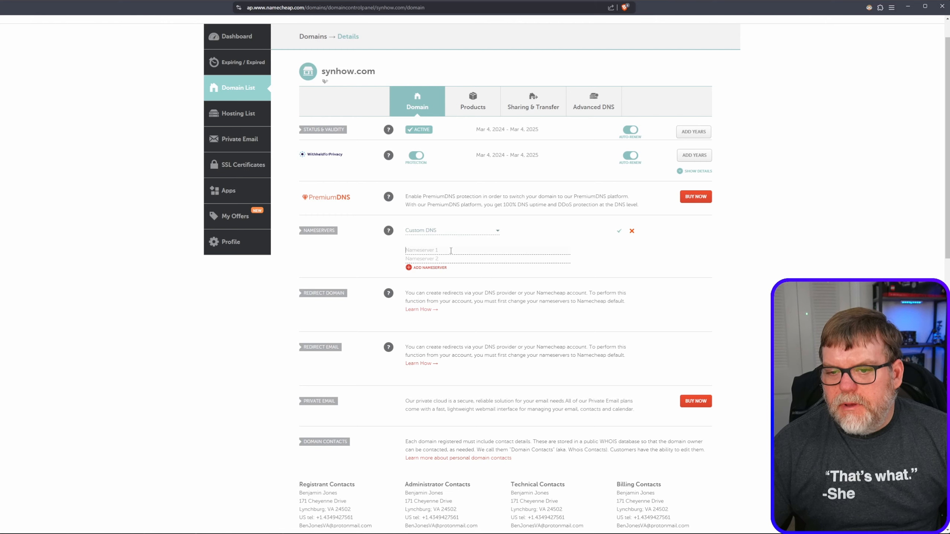
pyautogui.click(486, 250)
pyautogui.hotkey('ctrl', 'v')
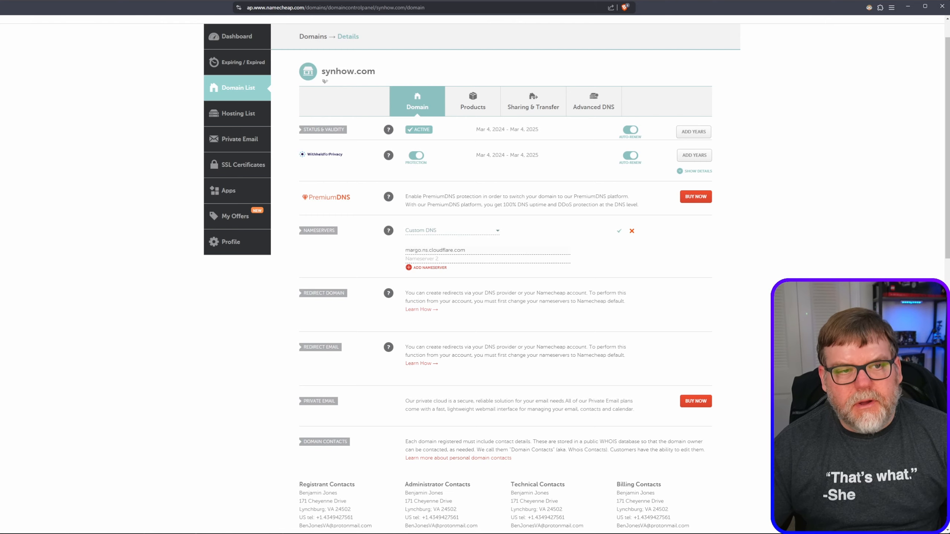
# Copy the second Cloudflare nameserver, robin.ns.cloudflare.com, into Nameserver 2 at Namecheap and save the nameserver change.
pyautogui.hotkey('ctrl', 'Tab')
pyautogui.click(478, 299)
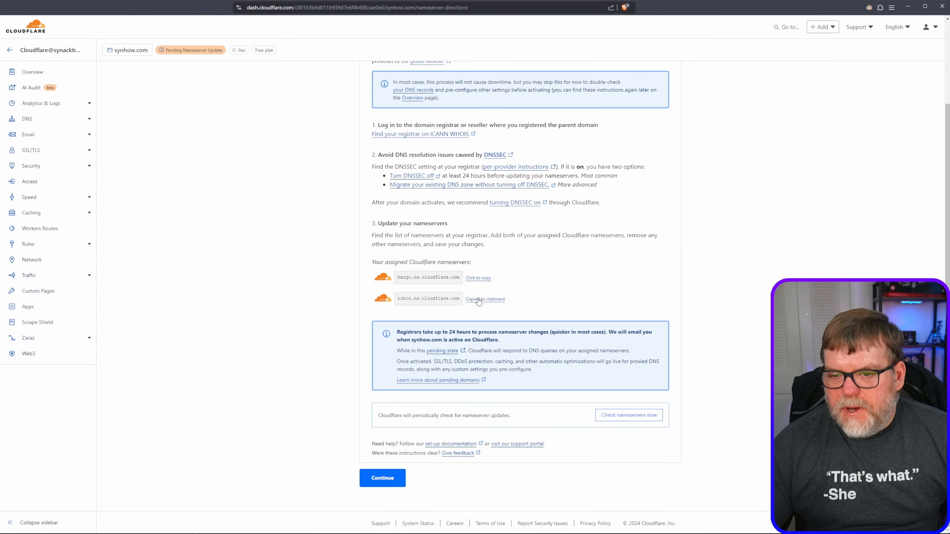
pyautogui.hotkey('ctrl', 'shift', 'Tab')
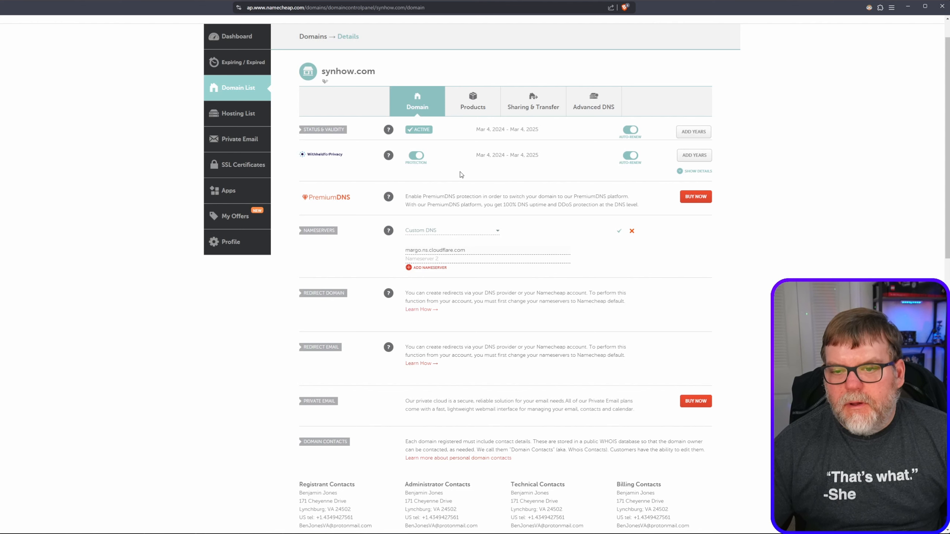
pyautogui.click(434, 268)
pyautogui.click(439, 261)
pyautogui.hotkey('ctrl', 'v')
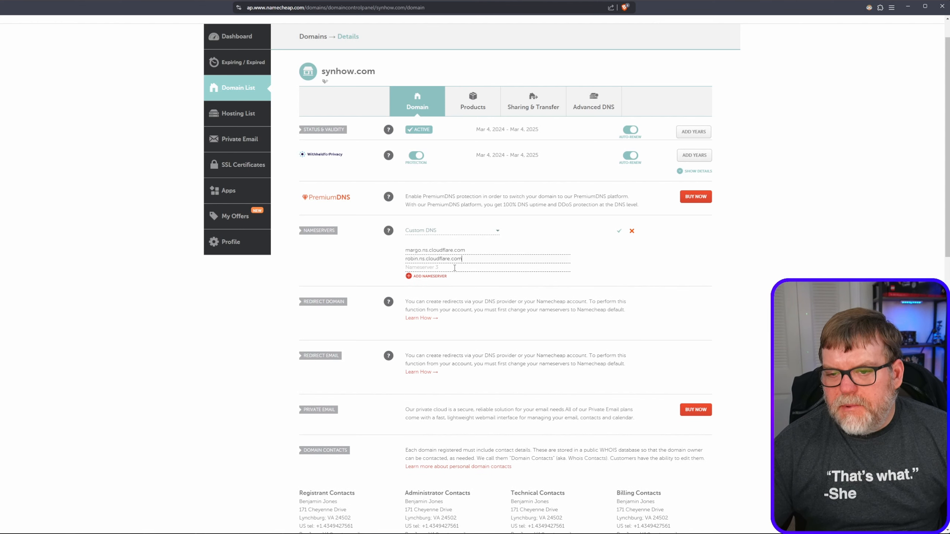
pyautogui.click(619, 231)
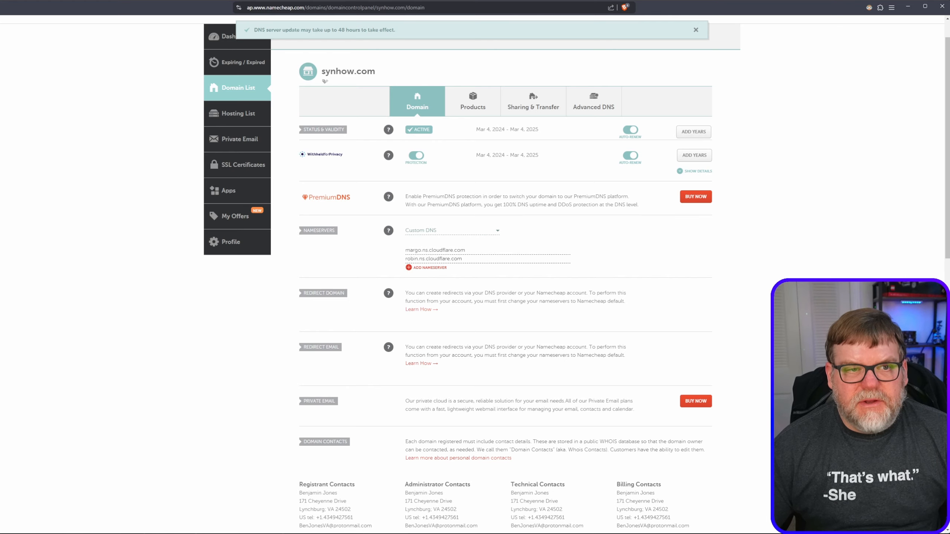
# Return to Cloudflare, request a nameserver check for synhow.com, and continue to the domain overview.
pyautogui.hotkey('ctrl', 'Tab')
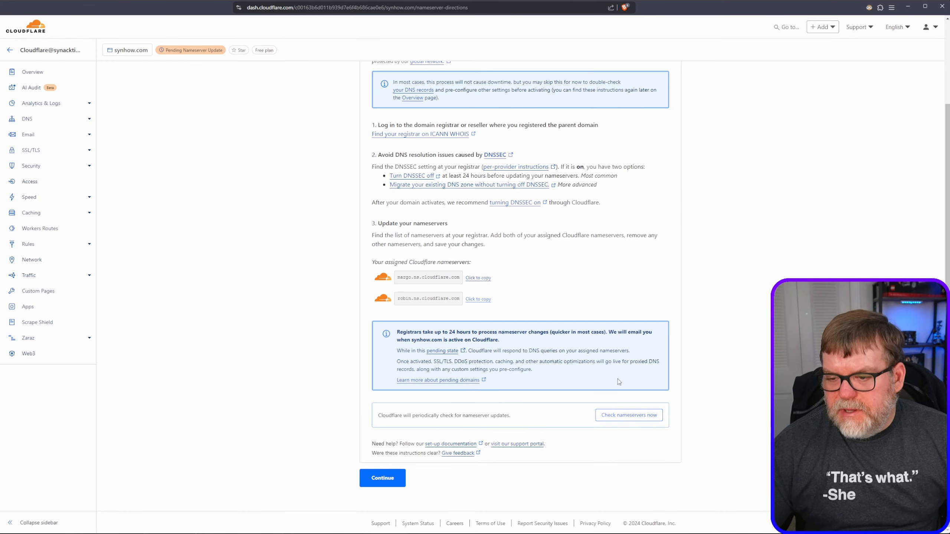
pyautogui.click(625, 416)
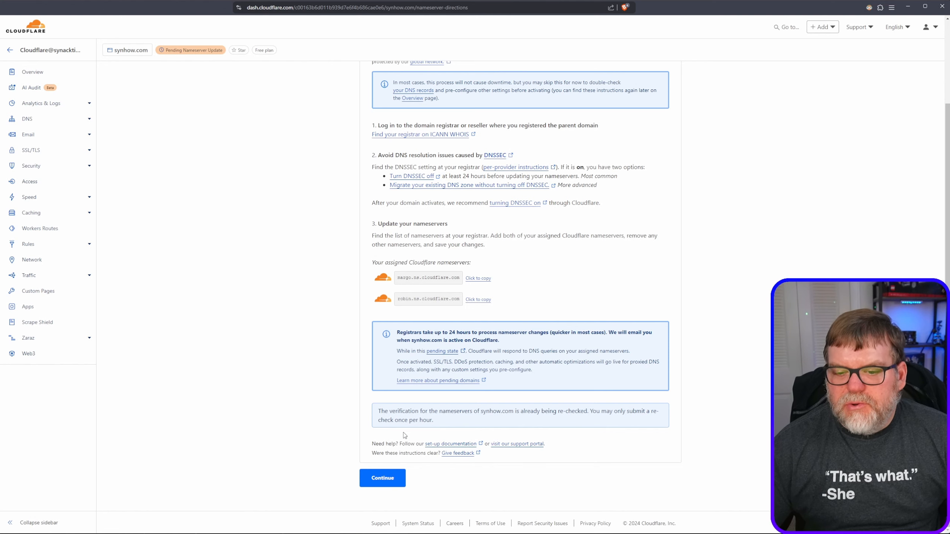
pyautogui.click(383, 479)
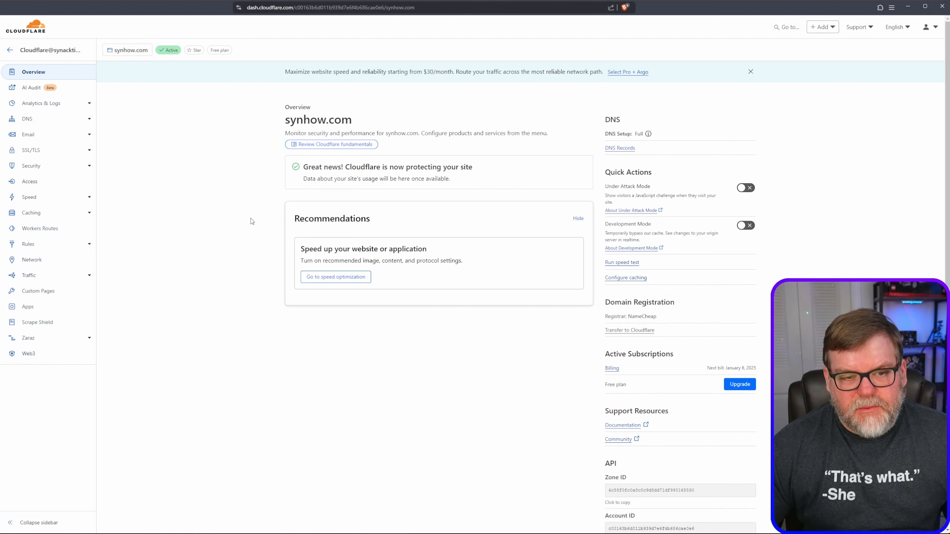
# Start the Zero Trust setup for the account with the team name synhow991 and select the Free plan.
pyautogui.click(7, 51)
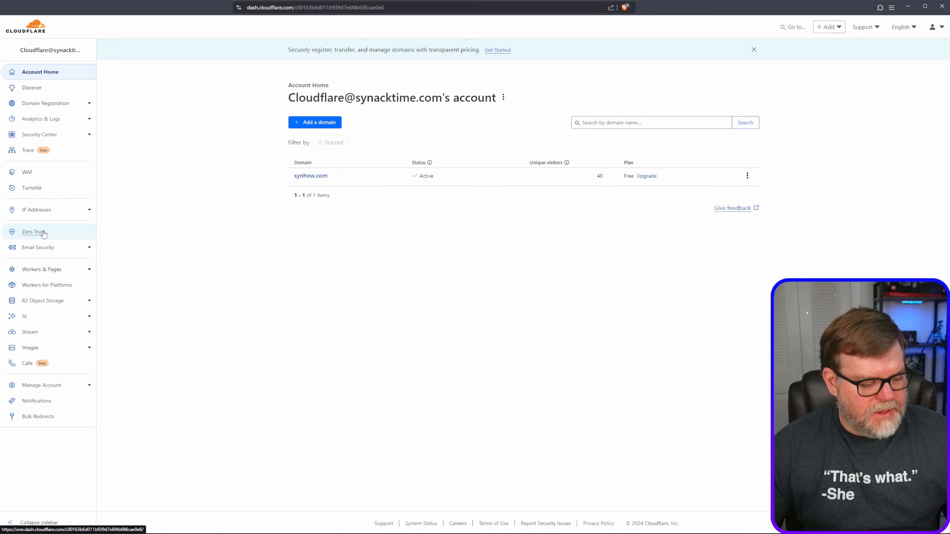
pyautogui.click(44, 234)
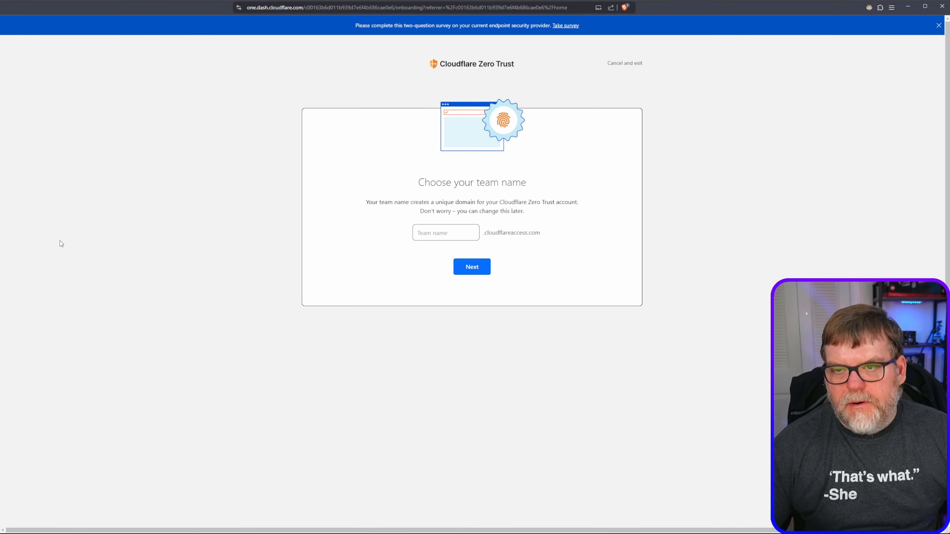
pyautogui.click(445, 235)
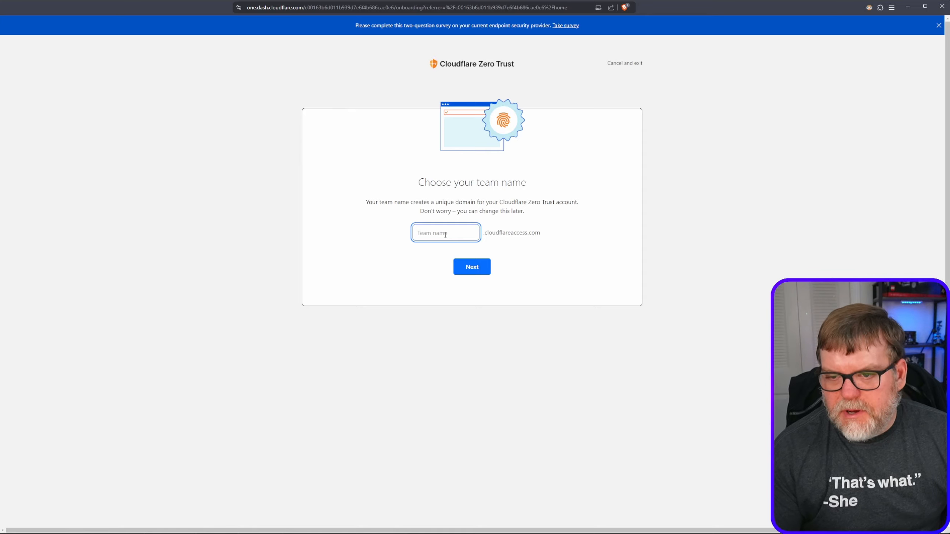
pyautogui.write('synhow')
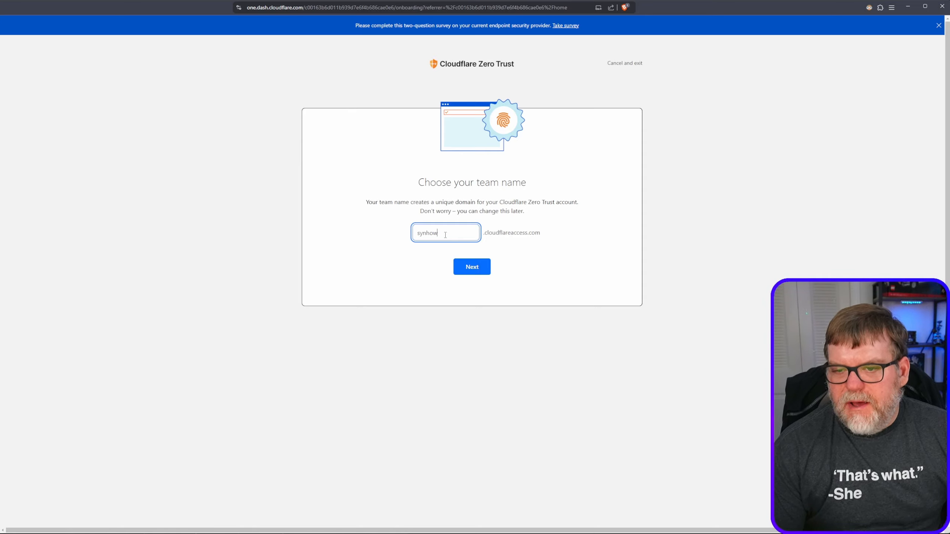
pyautogui.write('99')
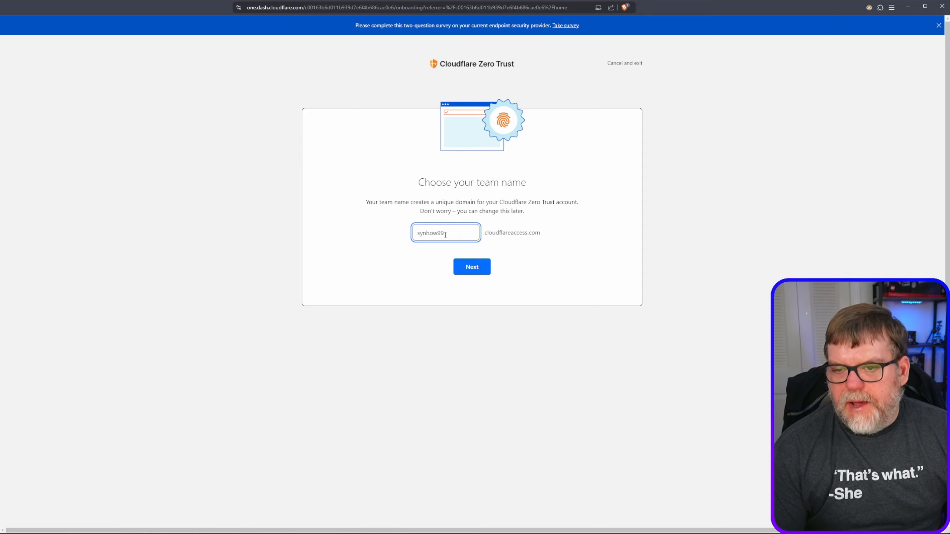
pyautogui.write('1')
pyautogui.doubleClick(443, 233)
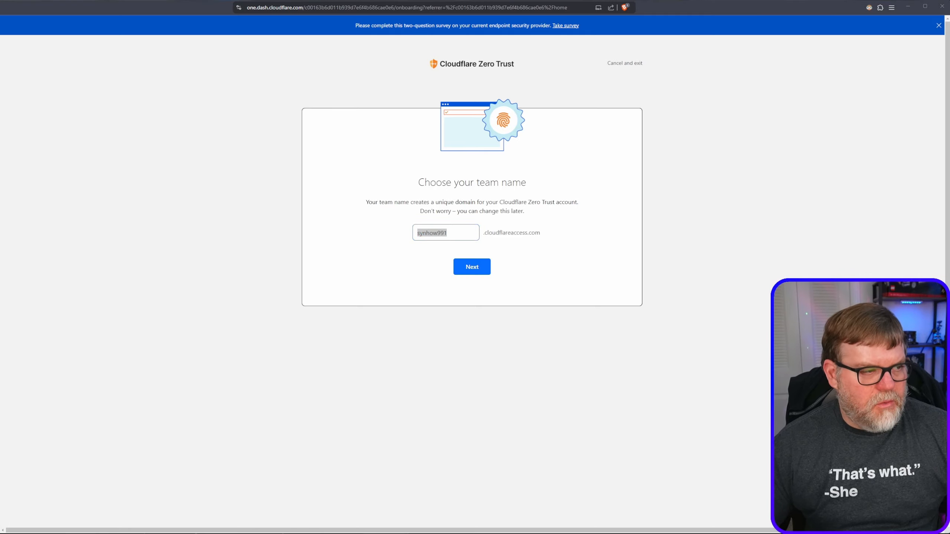
pyautogui.click(470, 268)
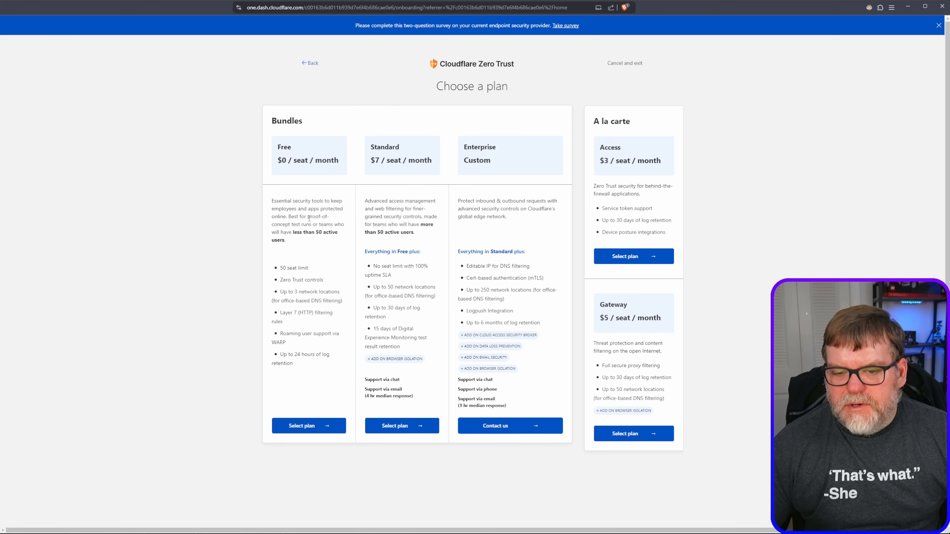
pyautogui.click(317, 428)
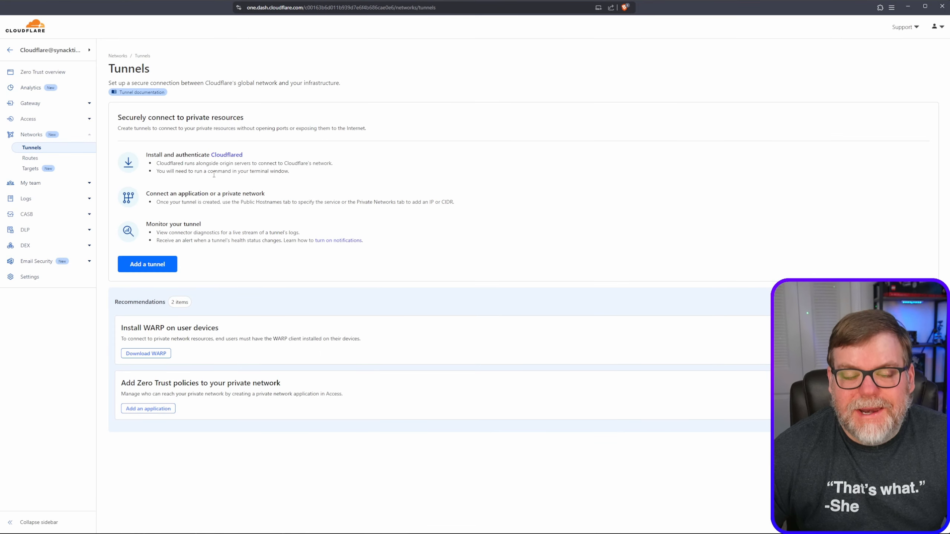
# Create a Cloudflared tunnel named BensHomeNetwork and save it.
pyautogui.click(147, 265)
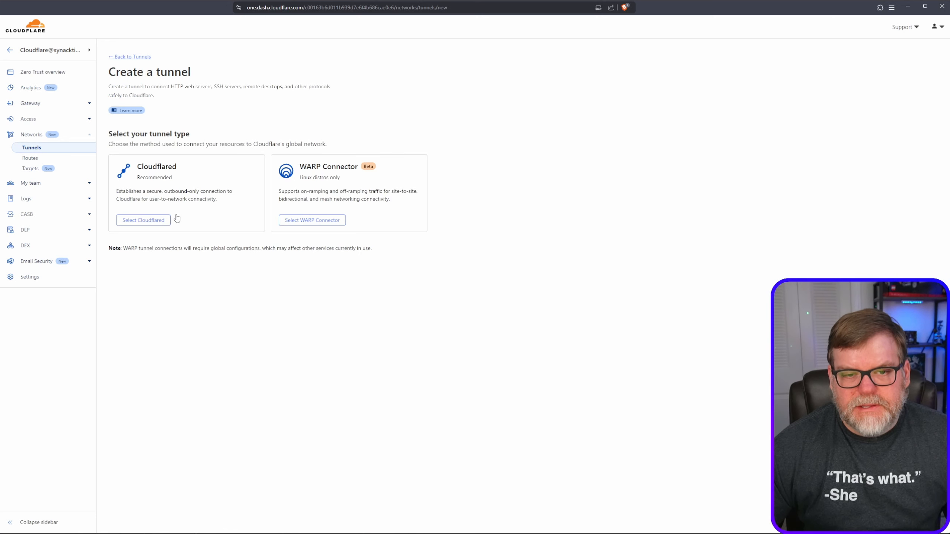
pyautogui.click(146, 222)
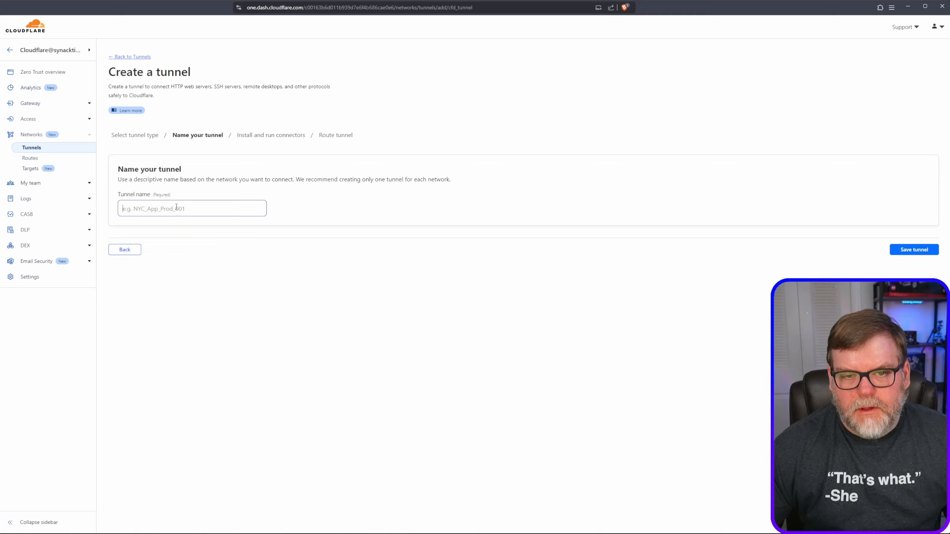
pyautogui.click(178, 207)
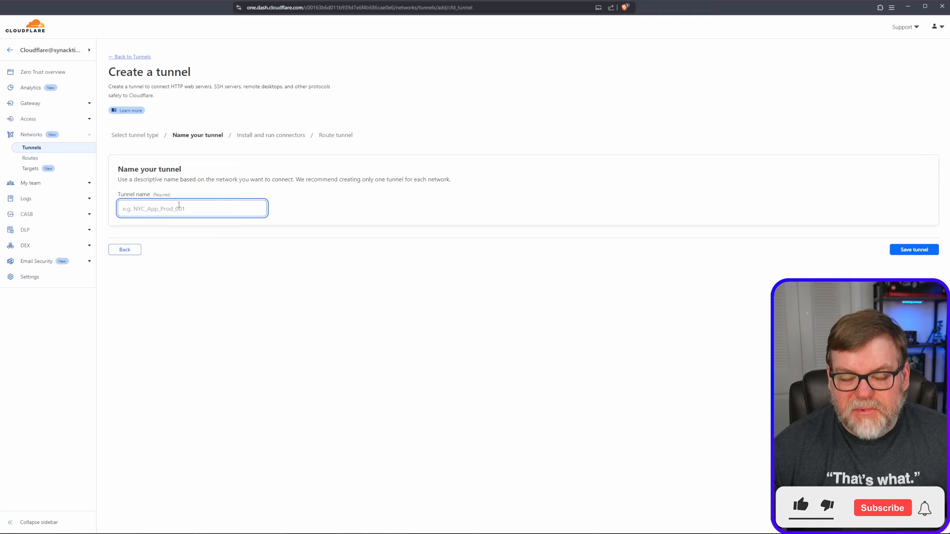
pyautogui.write('Be')
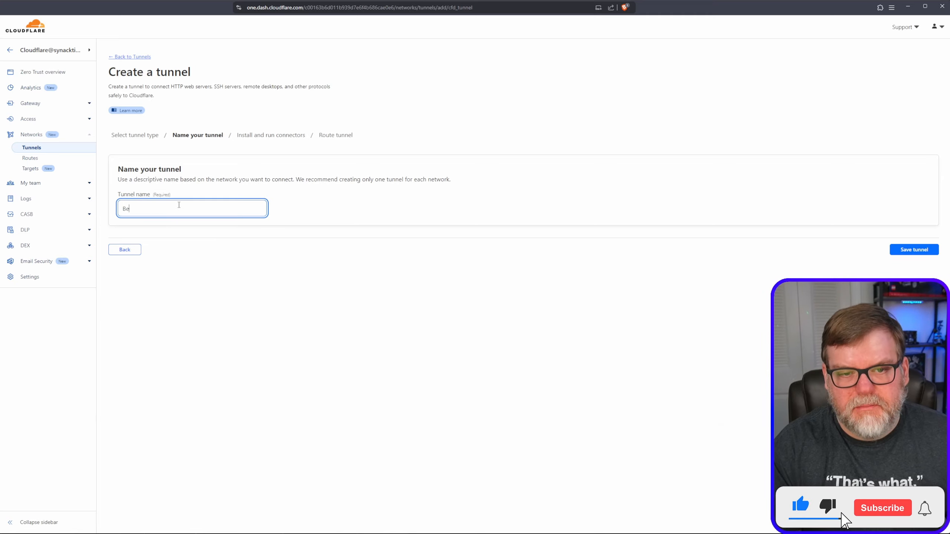
pyautogui.write('nsHomeNetwork')
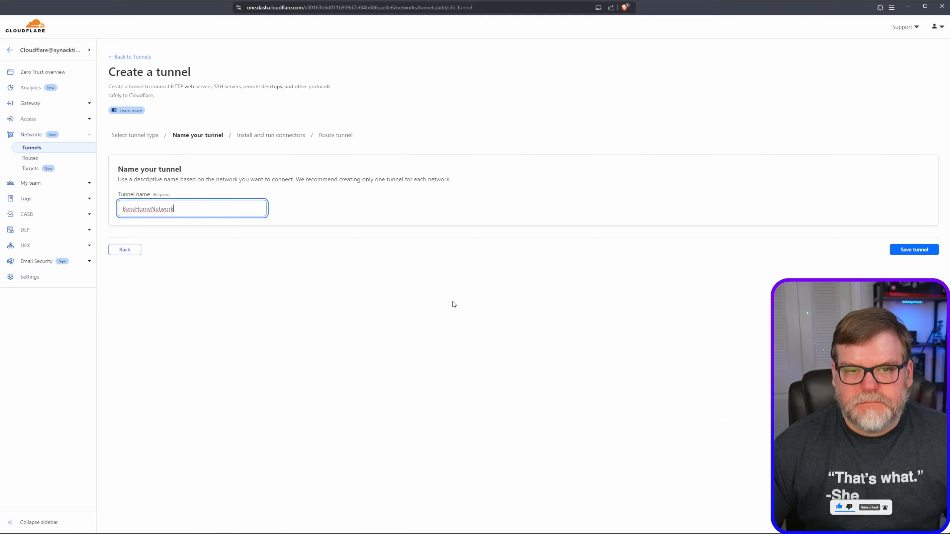
pyautogui.click(909, 252)
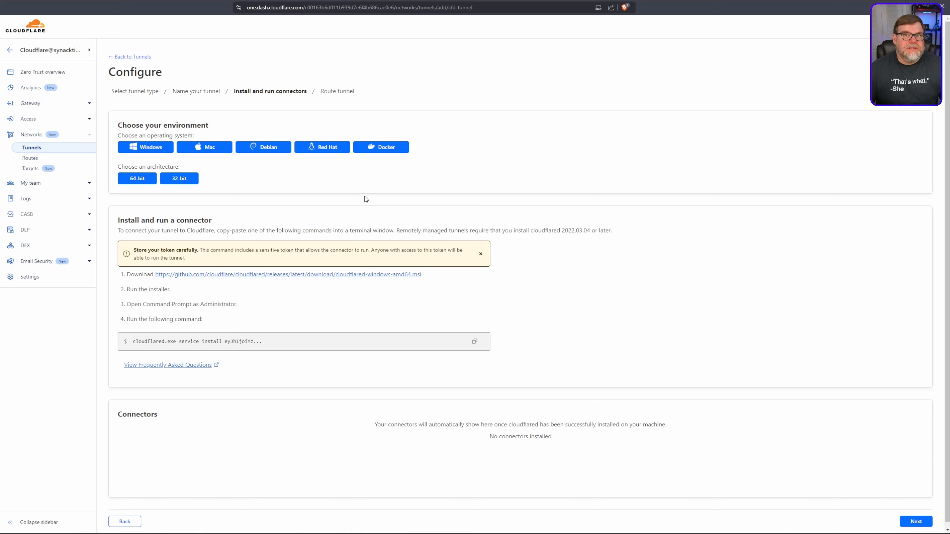
# Choose Docker as the connector environment and copy its run command with the tunnel token into an empty Notepad document.
pyautogui.click(385, 148)
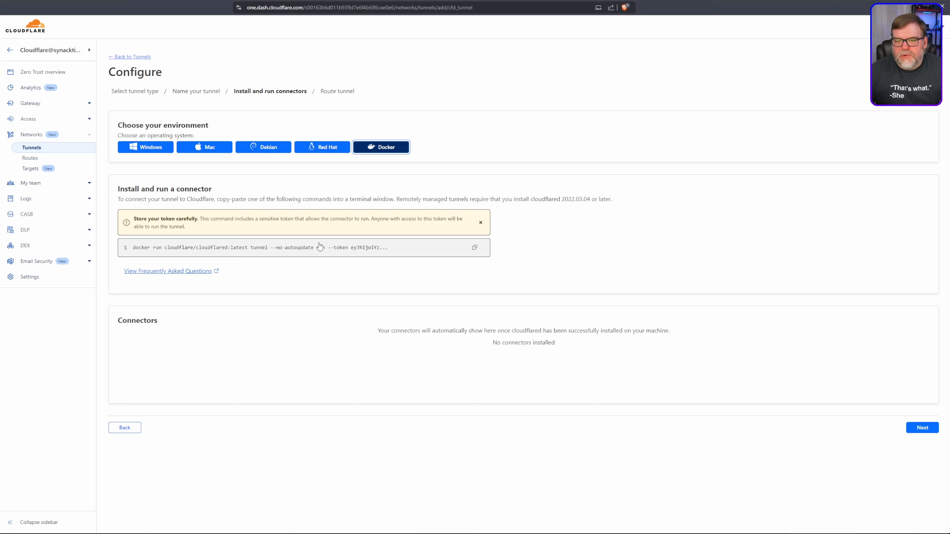
pyautogui.click(321, 248)
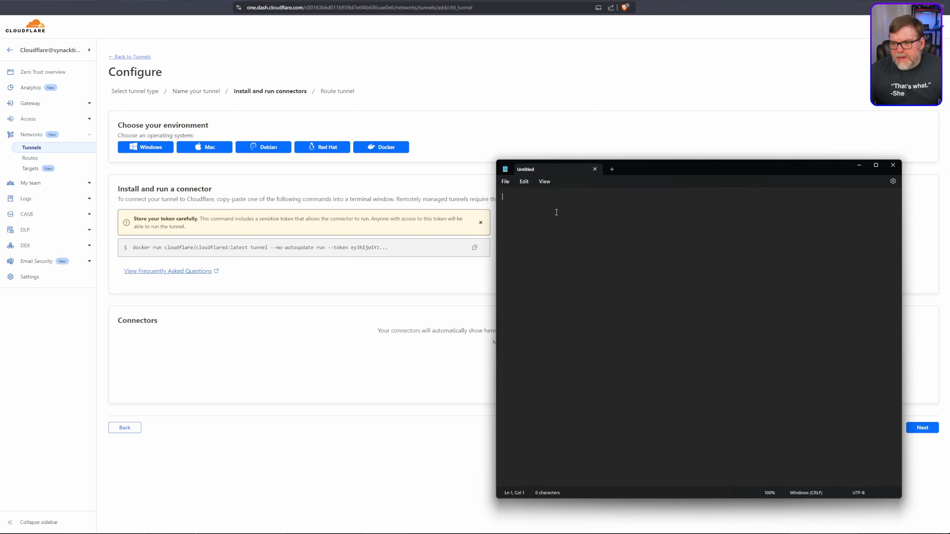
pyautogui.hotkey('ctrl', 'v')
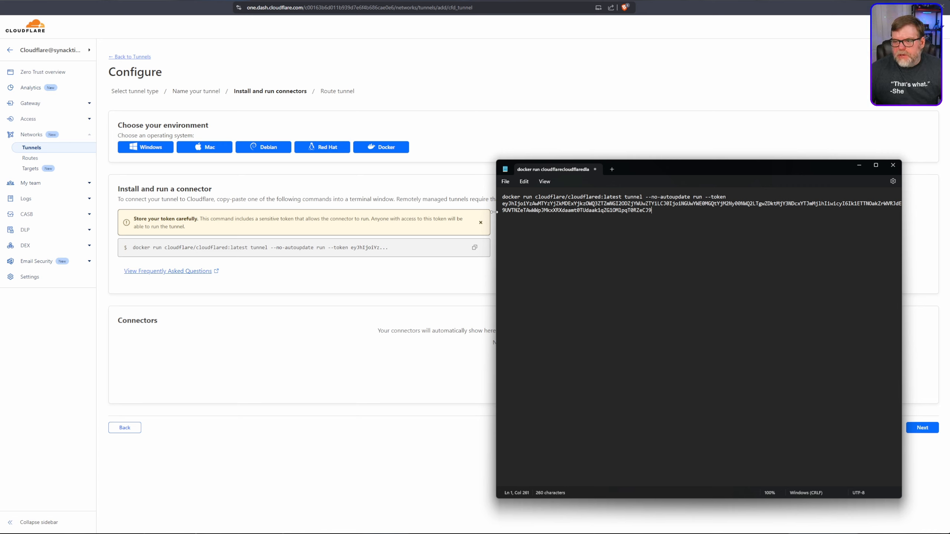
# Highlight the image name cloudflare/cloudflared:latest in the docker command, and place the text cursor just before "tunnel".
pyautogui.click(536, 197)
pyautogui.moveTo(537, 197); pyautogui.dragTo(622, 198)
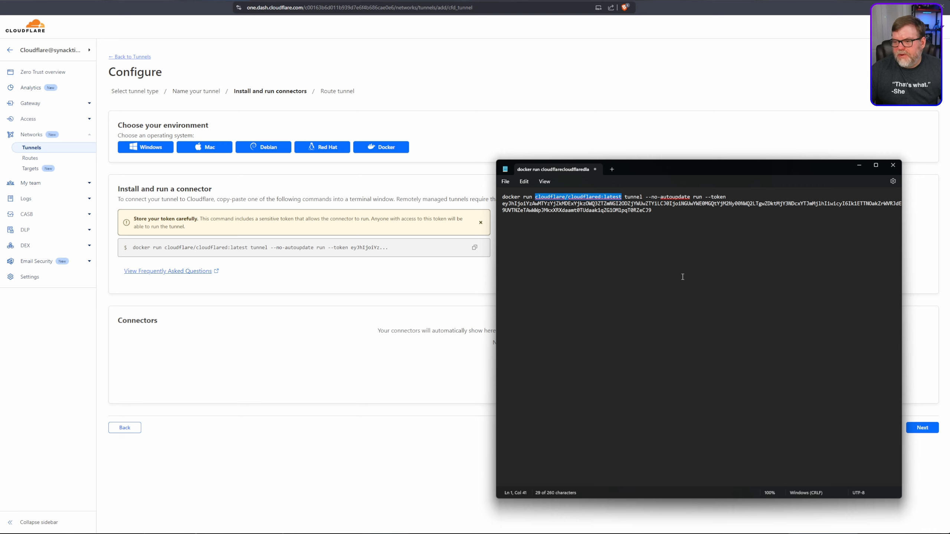
pyautogui.click(625, 197)
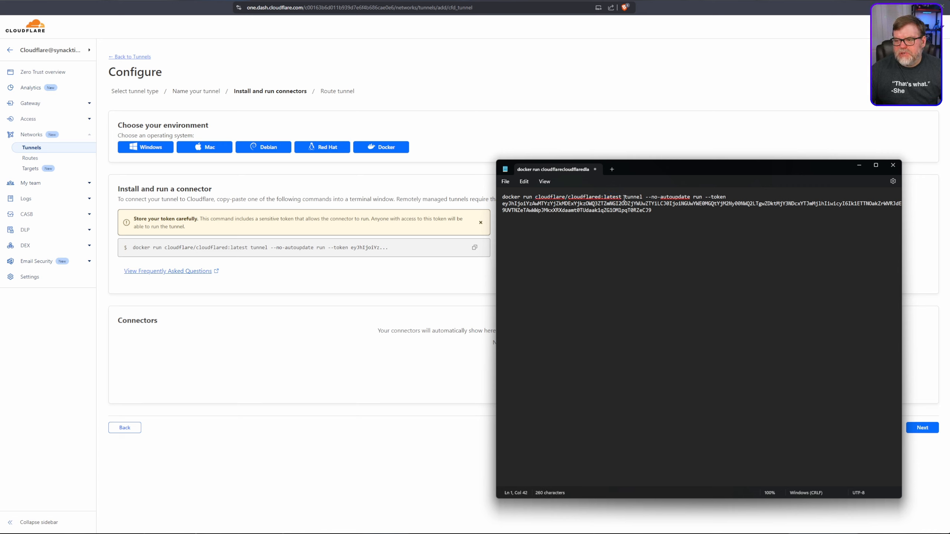
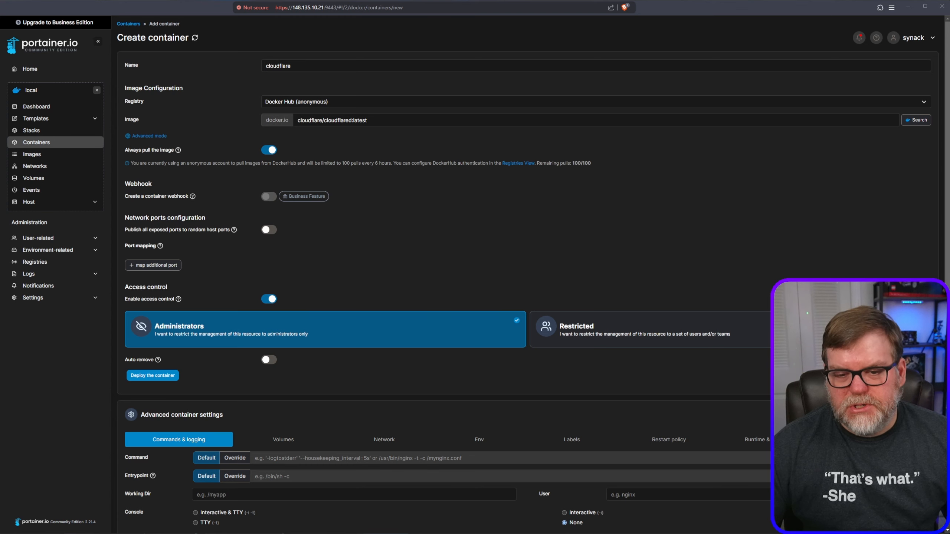
# In Notepad, copy the docker command's arguments from "tunnel" through the end of the token, and return to Portainer's container form.
pyautogui.hotkey('alt', 'Tab')
pyautogui.click(318, 192)
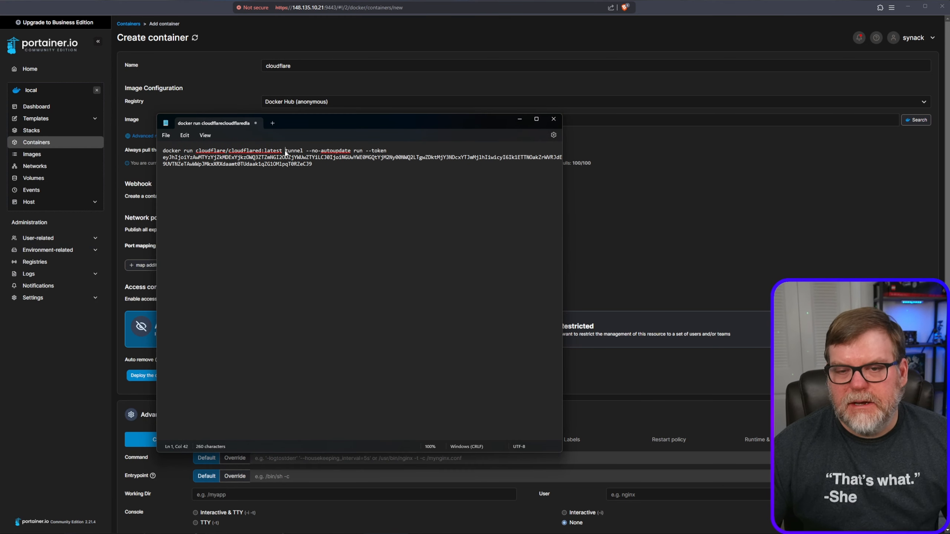
pyautogui.moveTo(286, 152); pyautogui.dragTo(319, 165)
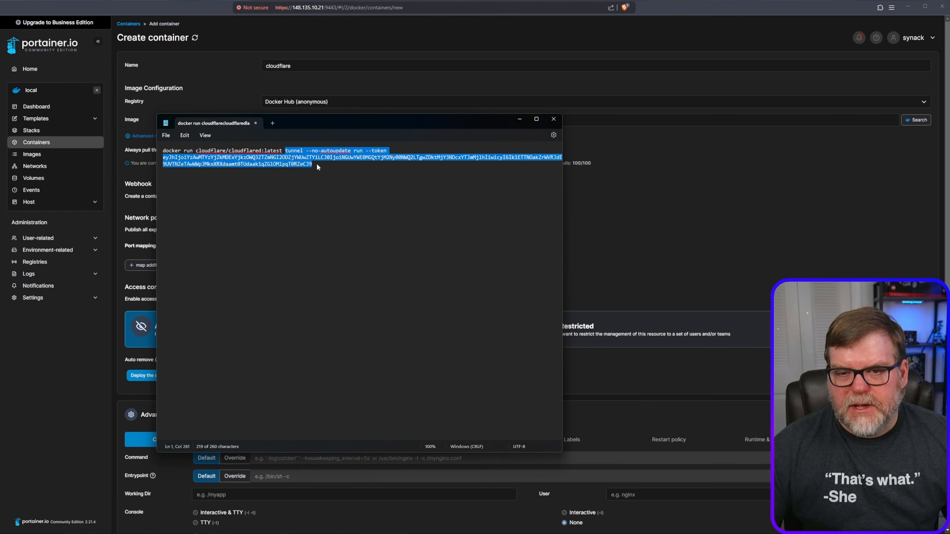
pyautogui.rightClick(298, 159)
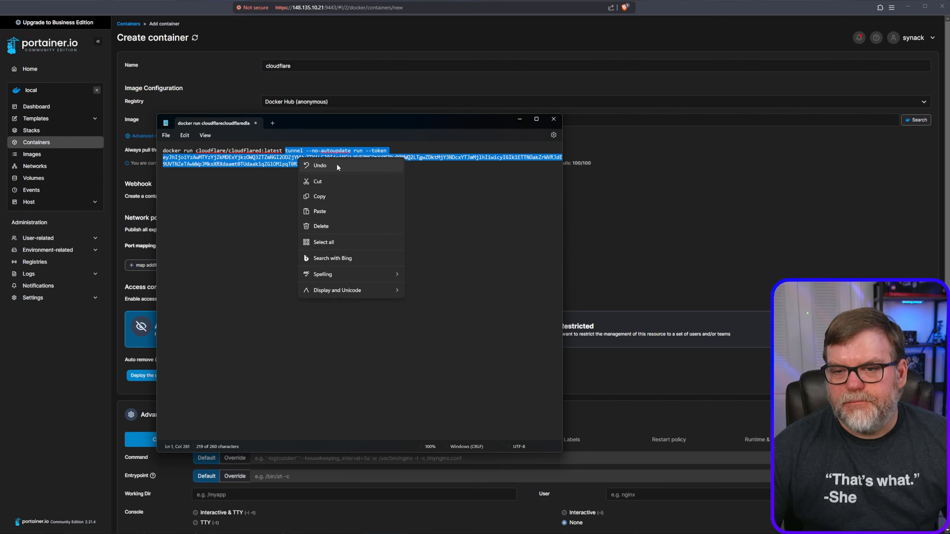
pyautogui.click(319, 196)
pyautogui.moveTo(402, 129); pyautogui.dragTo(0, 133)
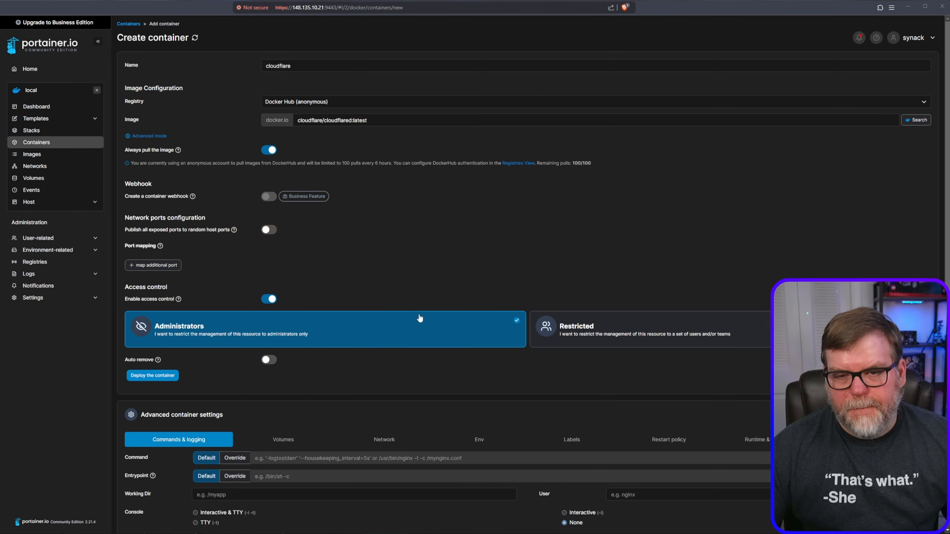
# Override the container's default command with the copied tunnel arguments including the token, and check that they start with "tunnel".
pyautogui.scroll(-3, 420, 318)
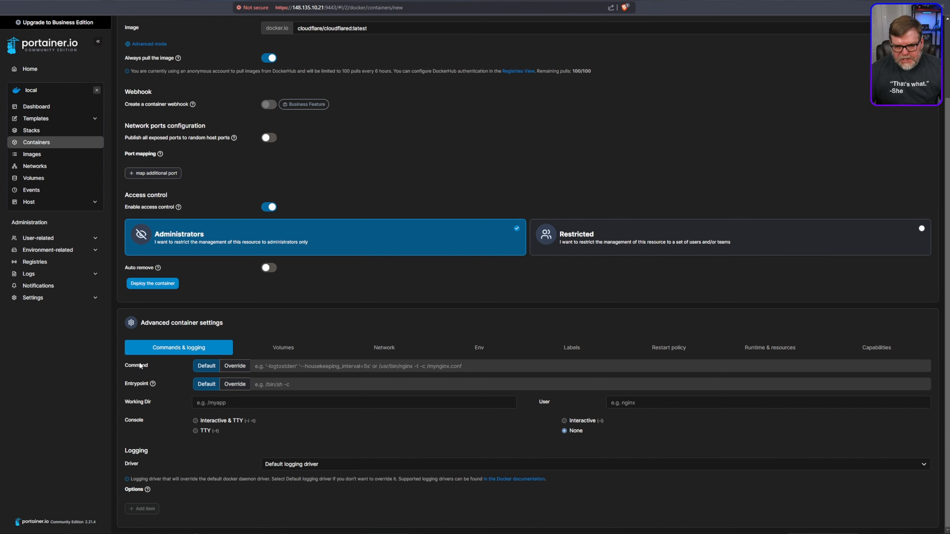
pyautogui.click(235, 366)
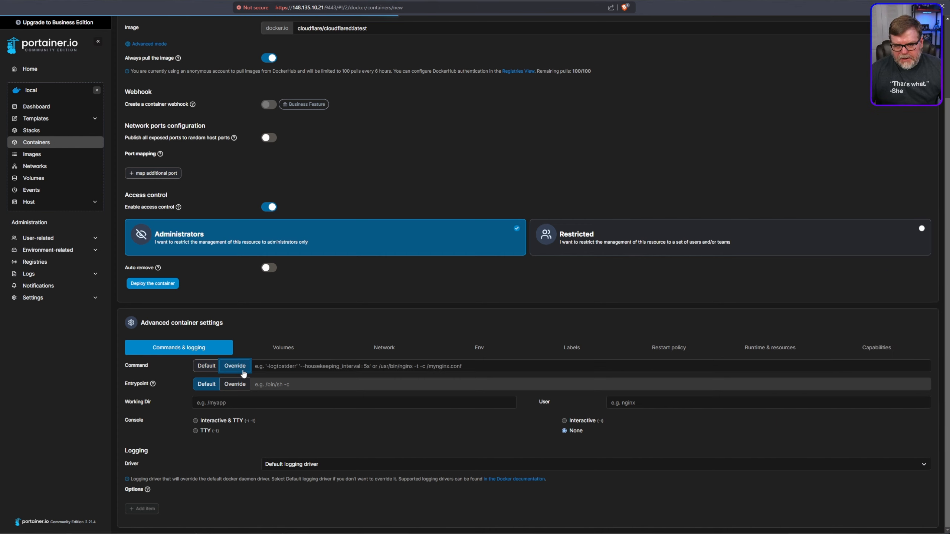
pyautogui.click(297, 367)
pyautogui.hotkey('ctrl', 'v')
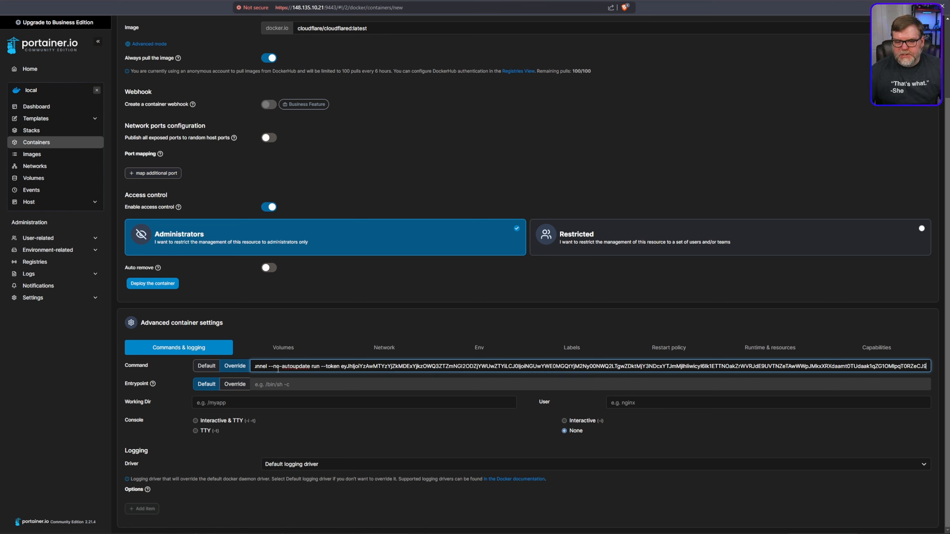
pyautogui.moveTo(274, 369); pyautogui.dragTo(226, 370)
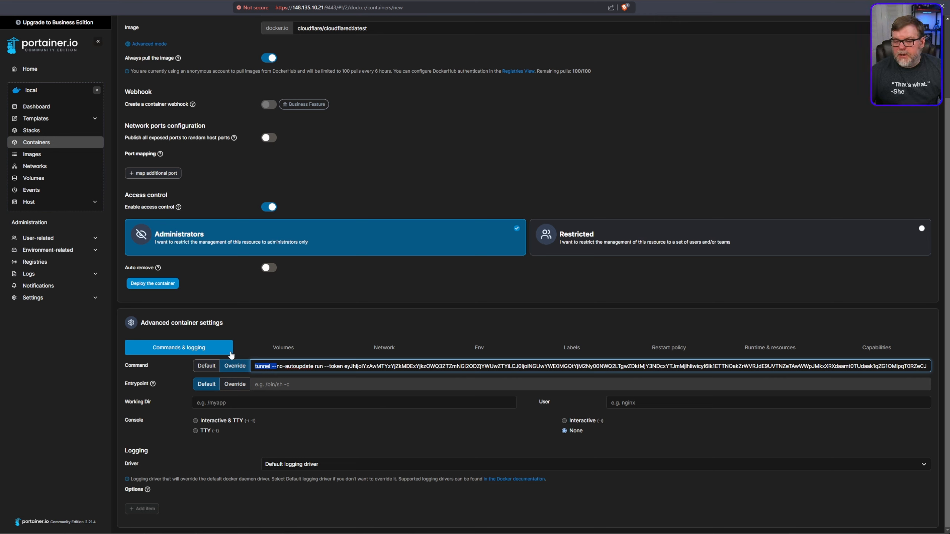
# Deploy the cloudflare container, check its logs, and return to the container list.
pyautogui.scroll(2, 329, 395)
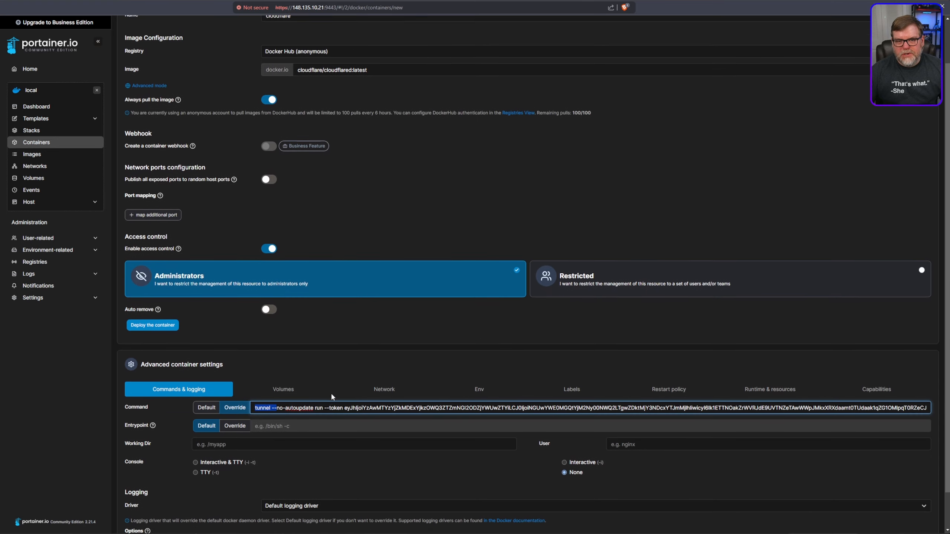
pyautogui.scroll(-1, 330, 398)
pyautogui.scroll(-1, 331, 397)
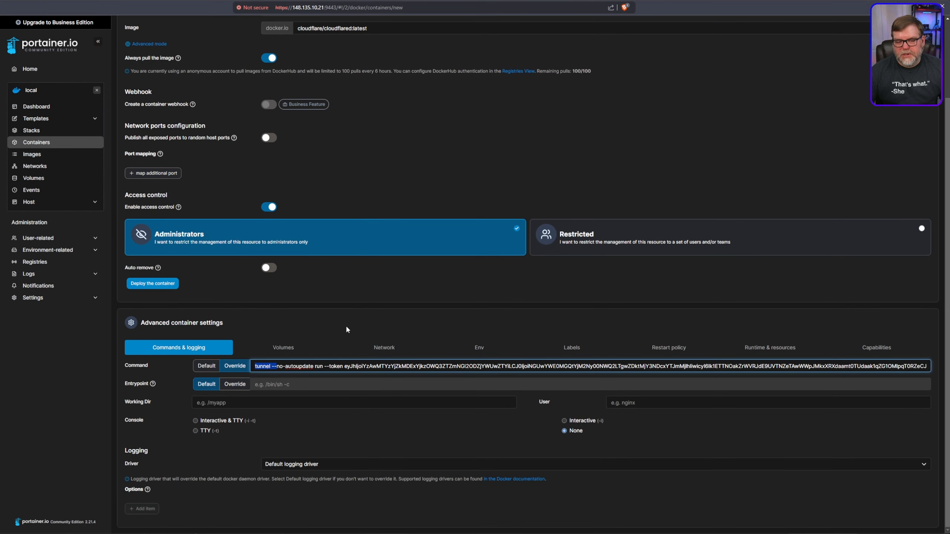
pyautogui.click(160, 285)
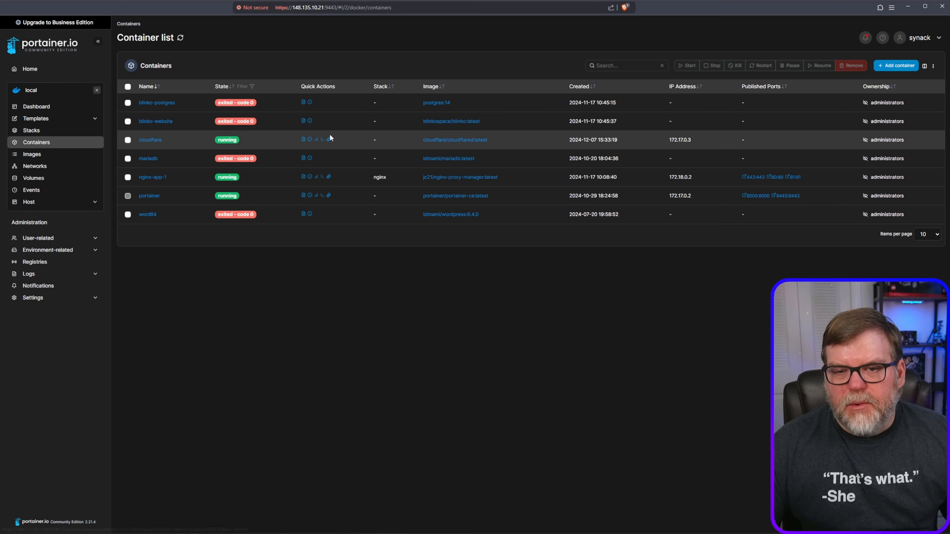
pyautogui.click(303, 140)
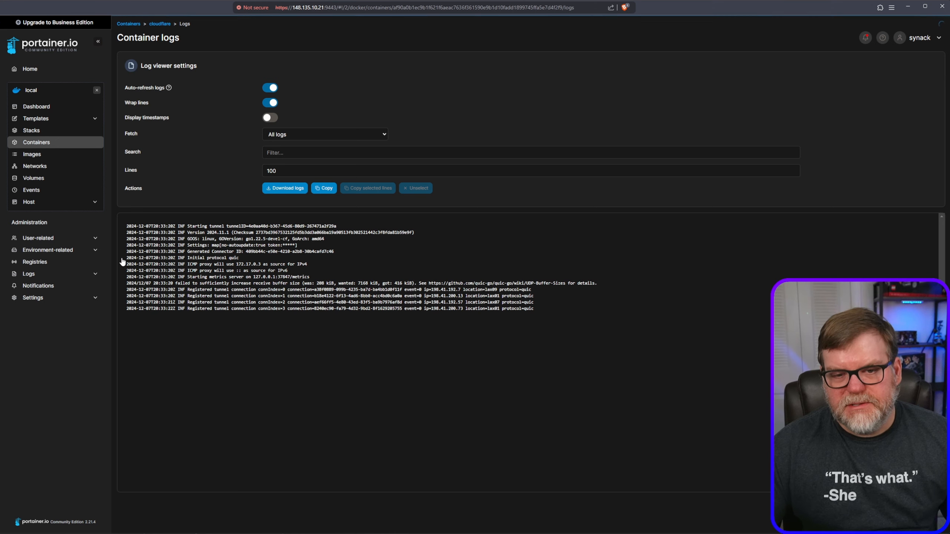
pyautogui.click(29, 144)
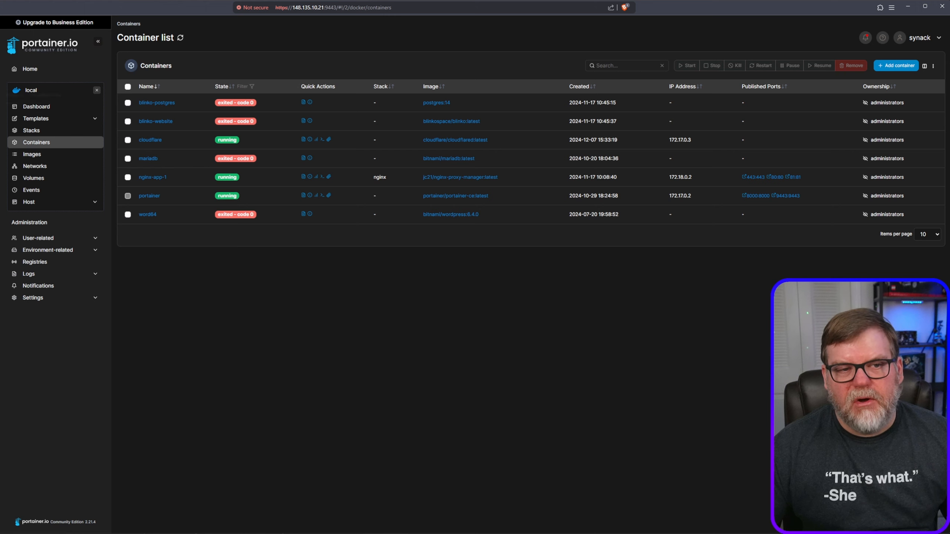
# In Cloudflare, continue to the tunnel's routing stage and set the public hostname to subdomain portainerhome on domain synhow.com.
pyautogui.click(1, 92)
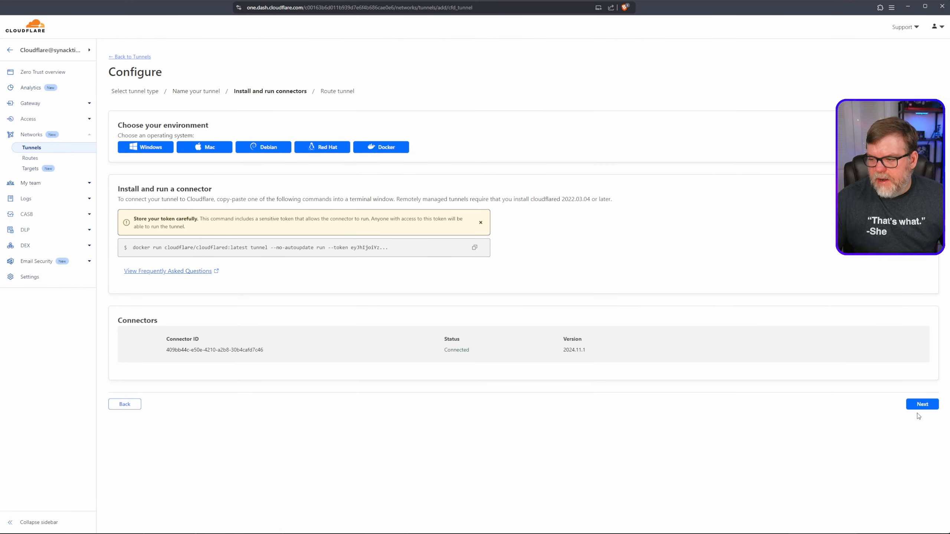
pyautogui.click(927, 407)
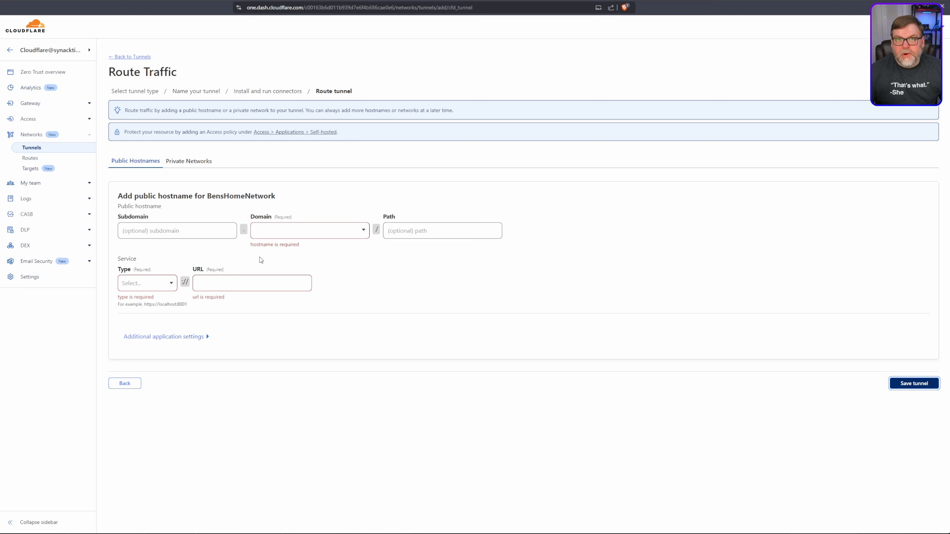
pyautogui.click(195, 232)
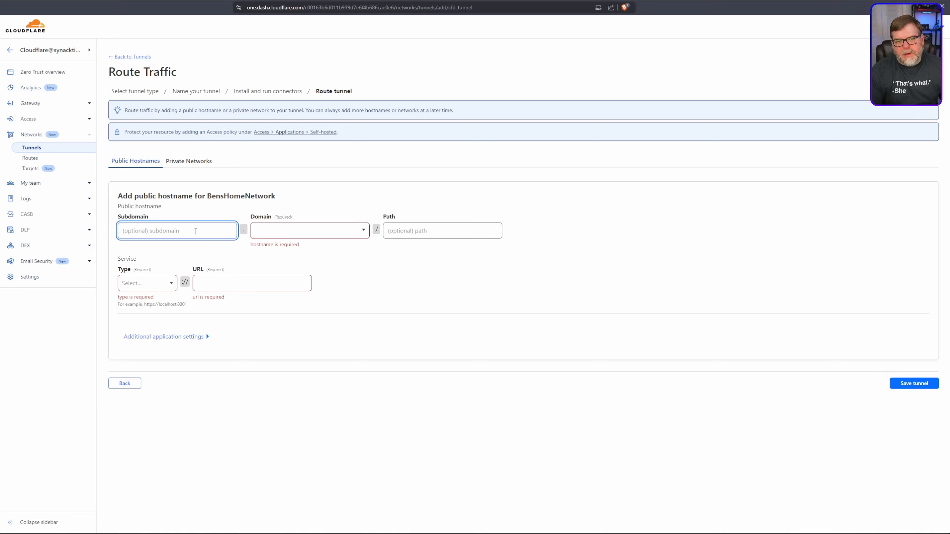
pyautogui.write('portainerhome')
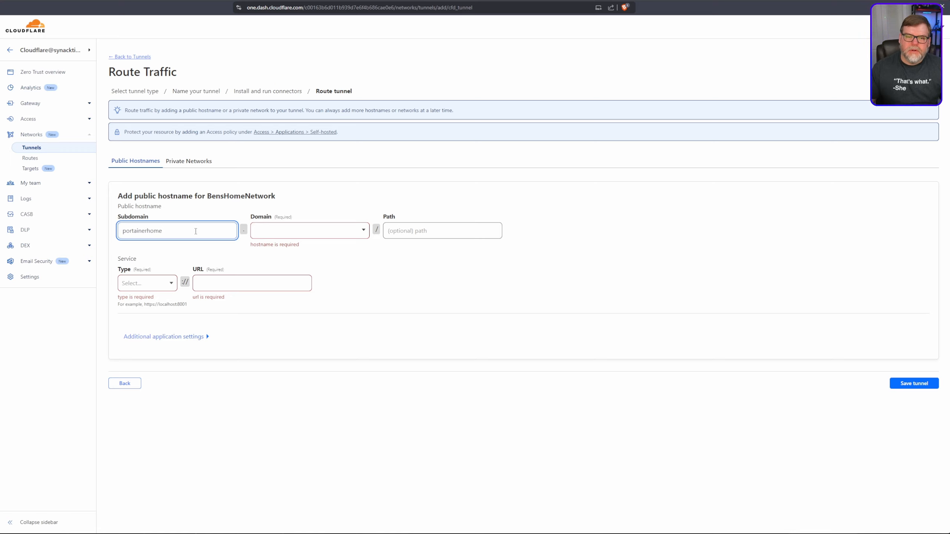
pyautogui.click(293, 229)
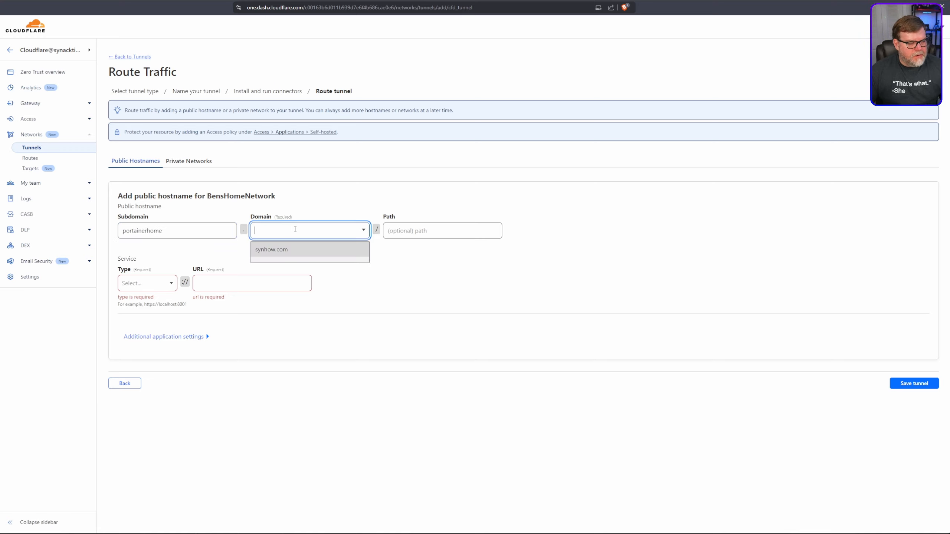
pyautogui.click(297, 250)
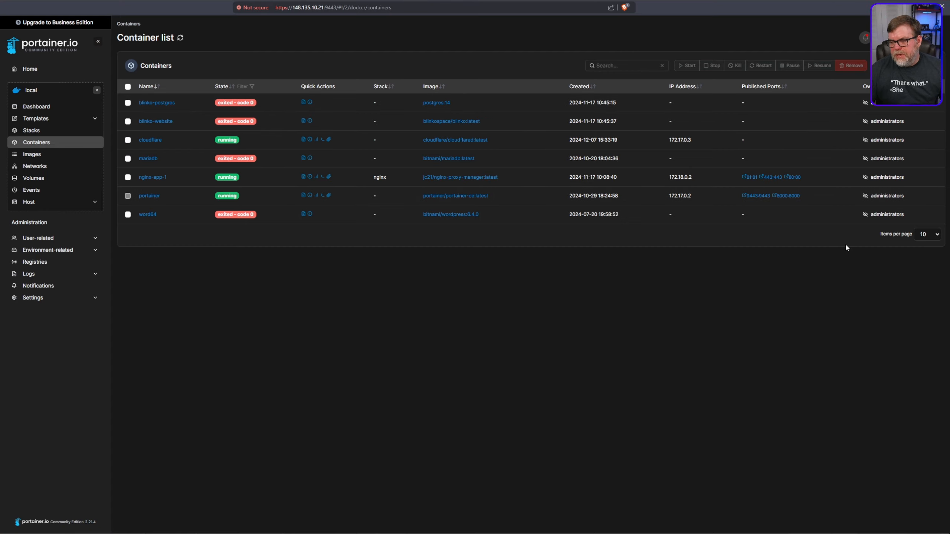
# Copy the portainer container's IP address from Portainer's container list.
pyautogui.click(679, 196)
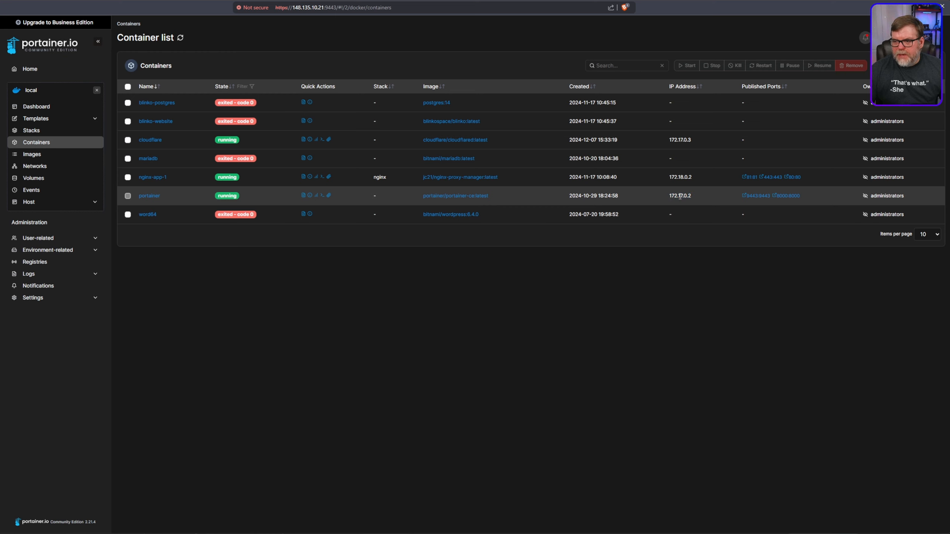
pyautogui.rightClick(680, 195)
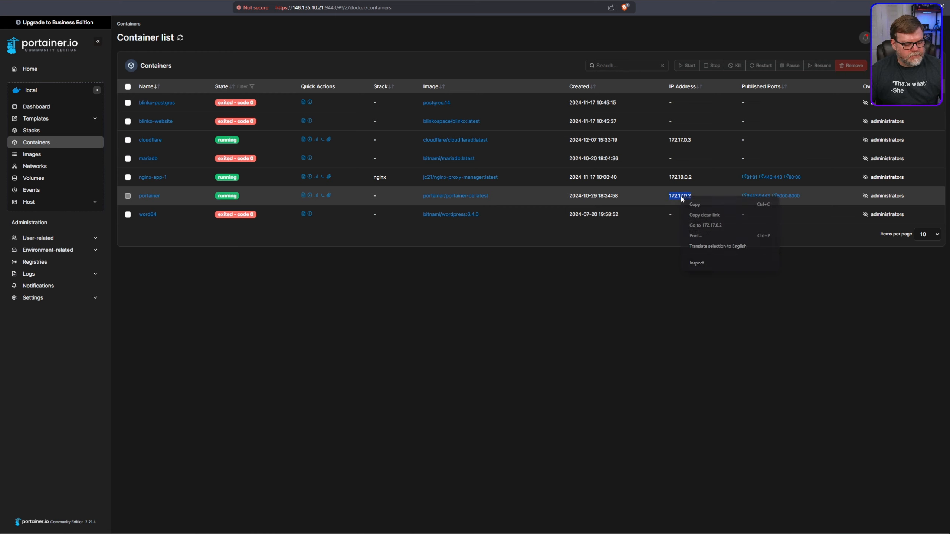
pyautogui.click(704, 207)
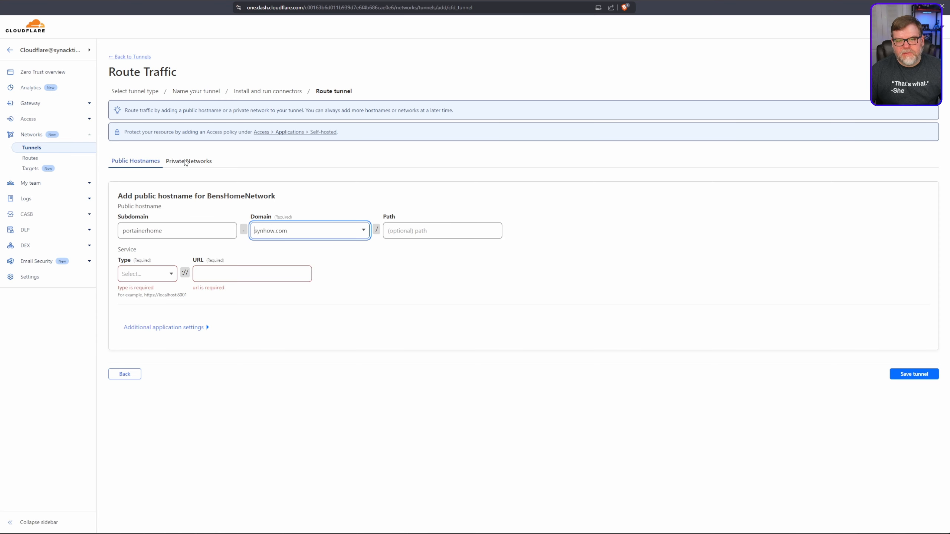
# Back in Cloudflare, set the public hostname's service type to HTTPS and its URL to 172.17.0.2:9443.
pyautogui.click(145, 275)
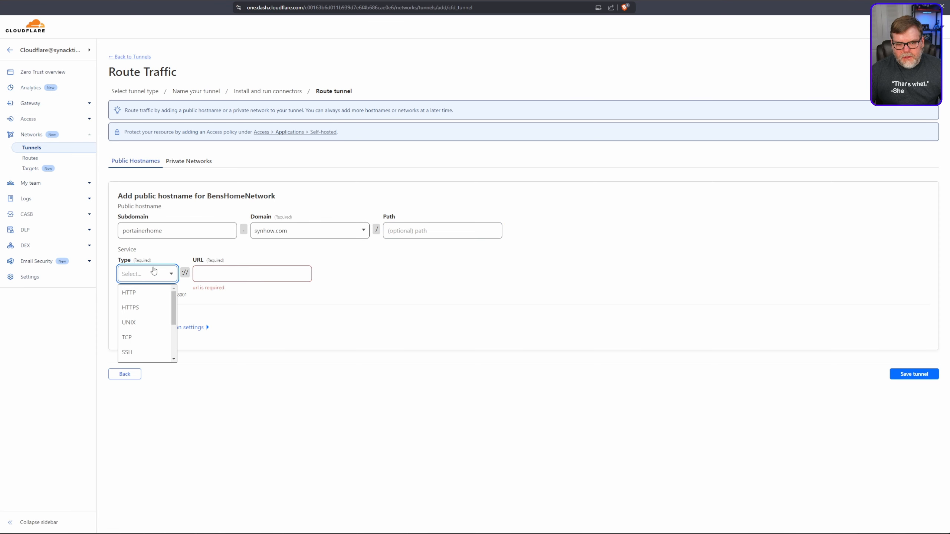
pyautogui.click(140, 308)
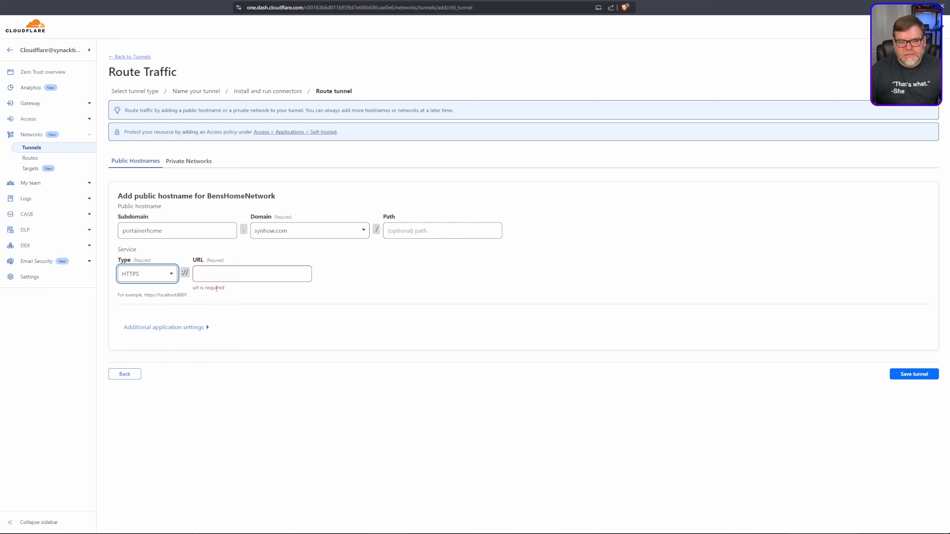
pyautogui.click(211, 272)
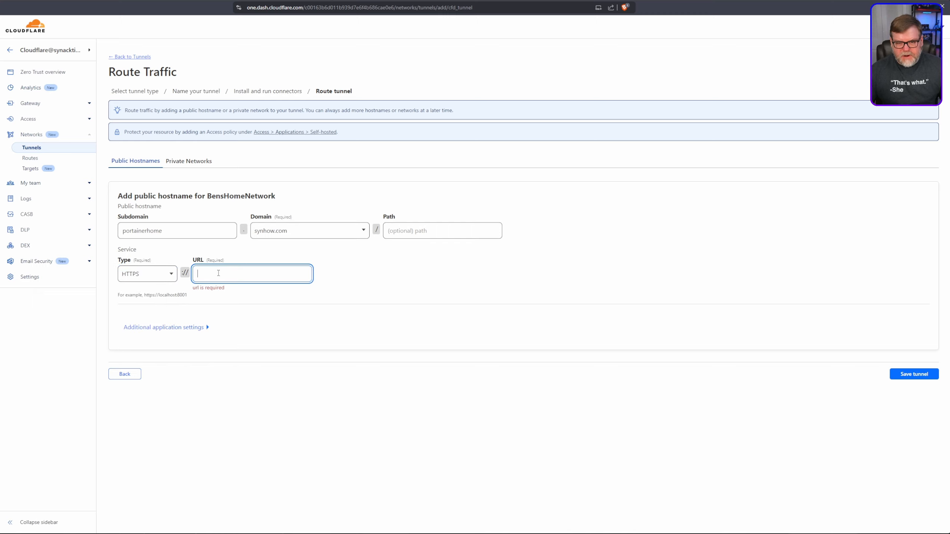
pyautogui.hotkey('ctrl', 'v')
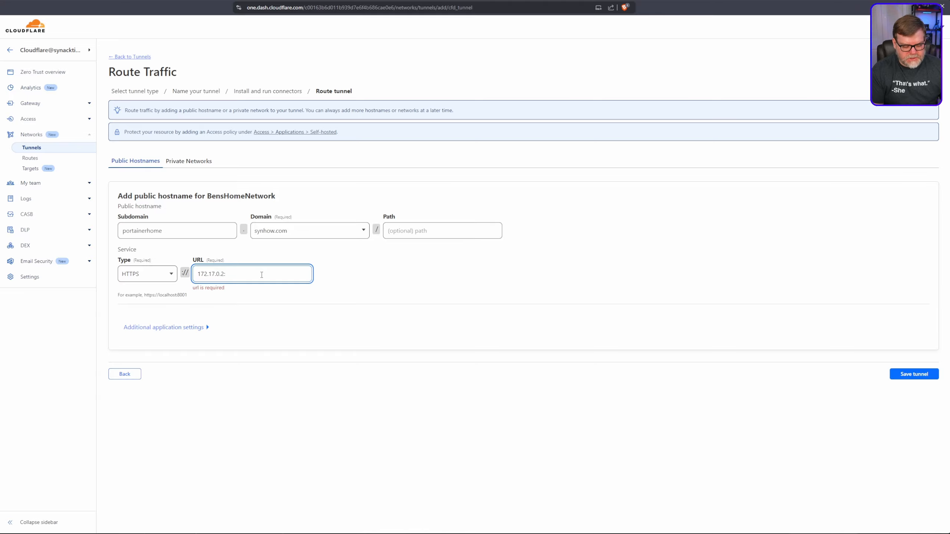
pyautogui.write('443')
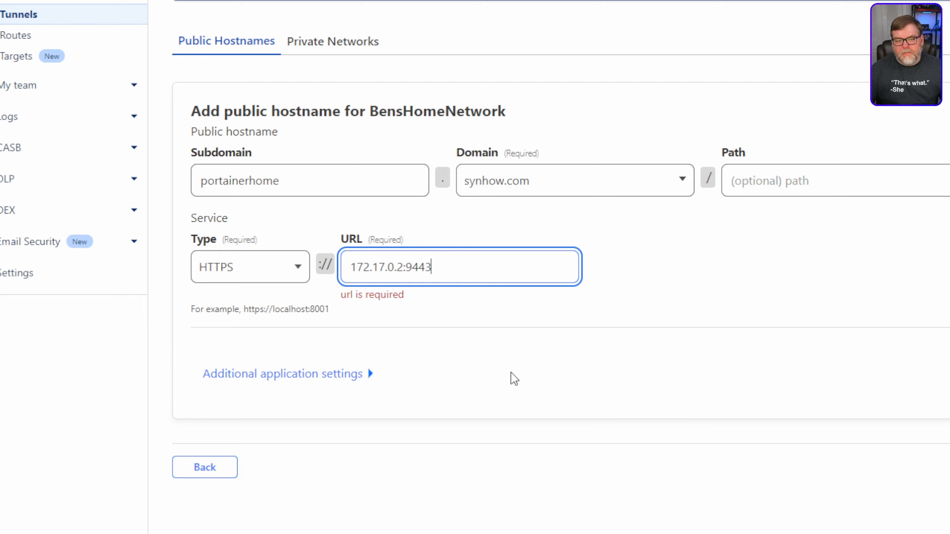
pyautogui.click(467, 334)
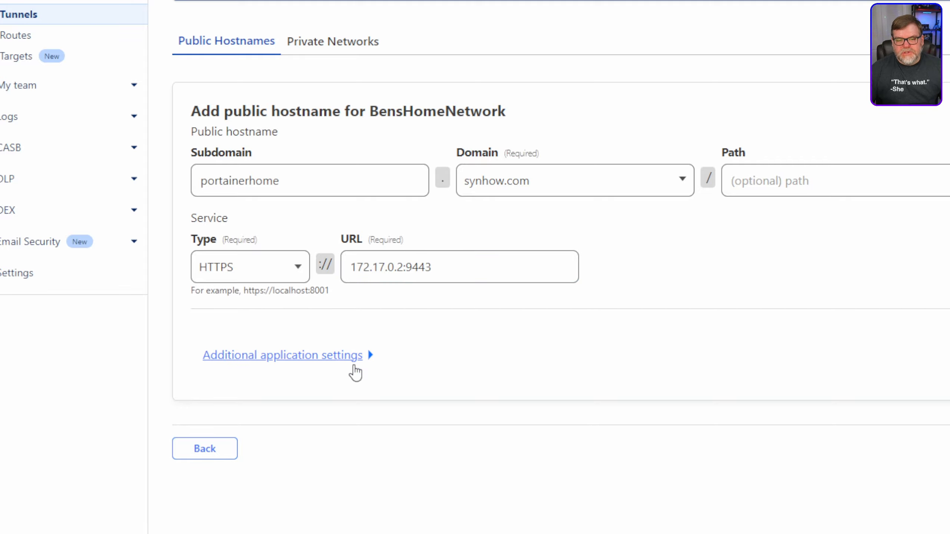
# Expand the TLS options in the hostname's additional application settings.
pyautogui.click(353, 366)
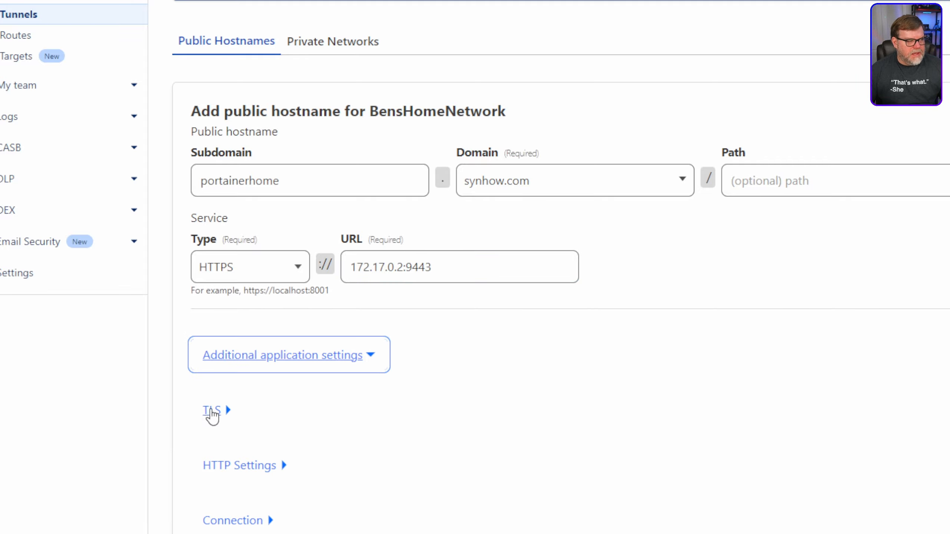
pyautogui.click(211, 410)
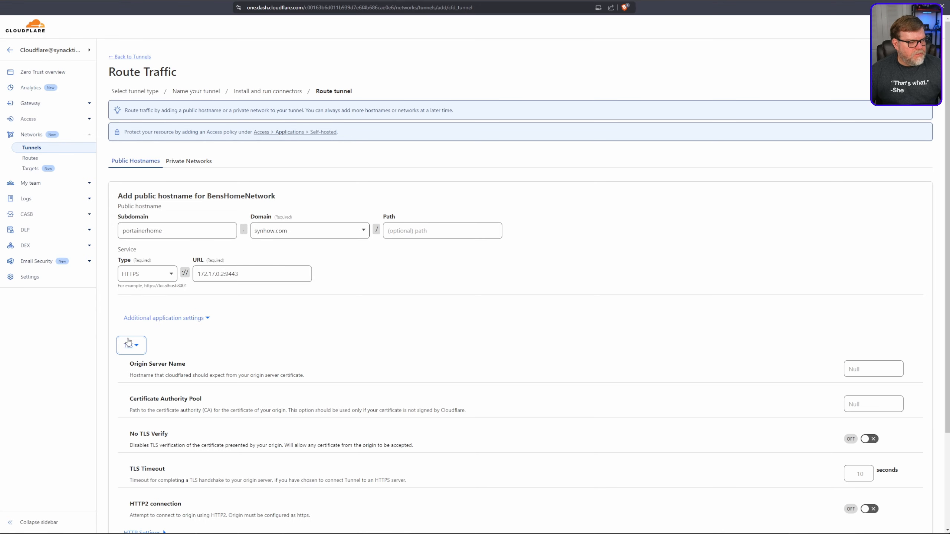
pyautogui.scroll(-3, 369, 381)
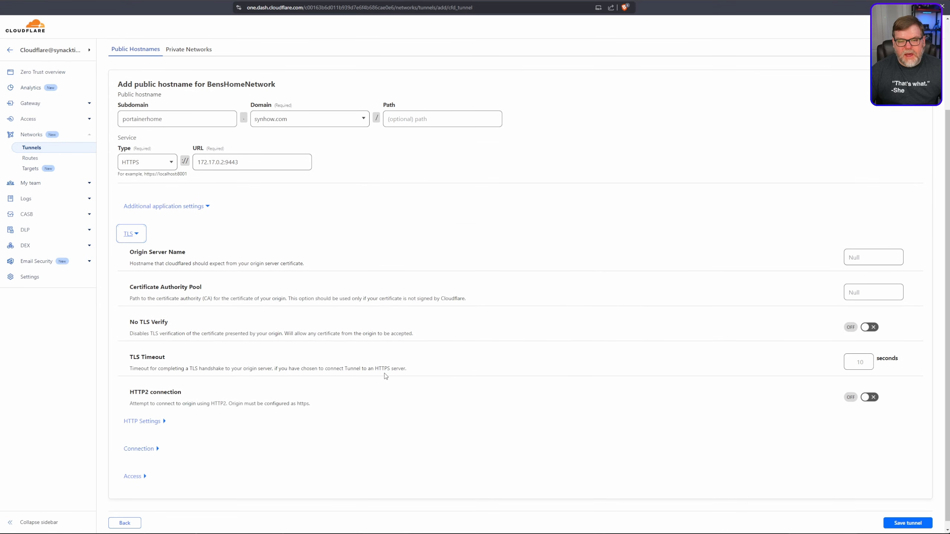